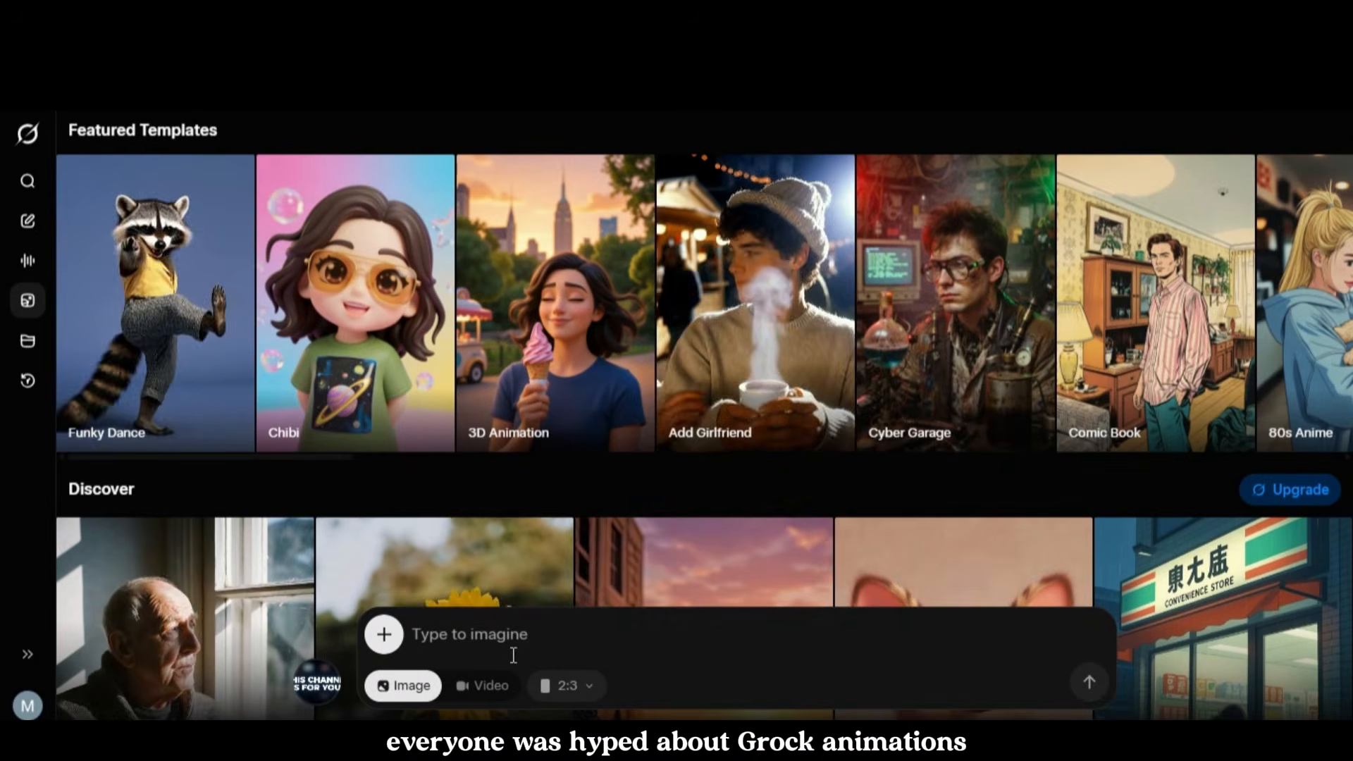
Step: Switch Grok Imagine to video mode and view the SuperGrok plan offer
click(484, 685)
click(613, 687)
scroll(1046, 443, down, 3)
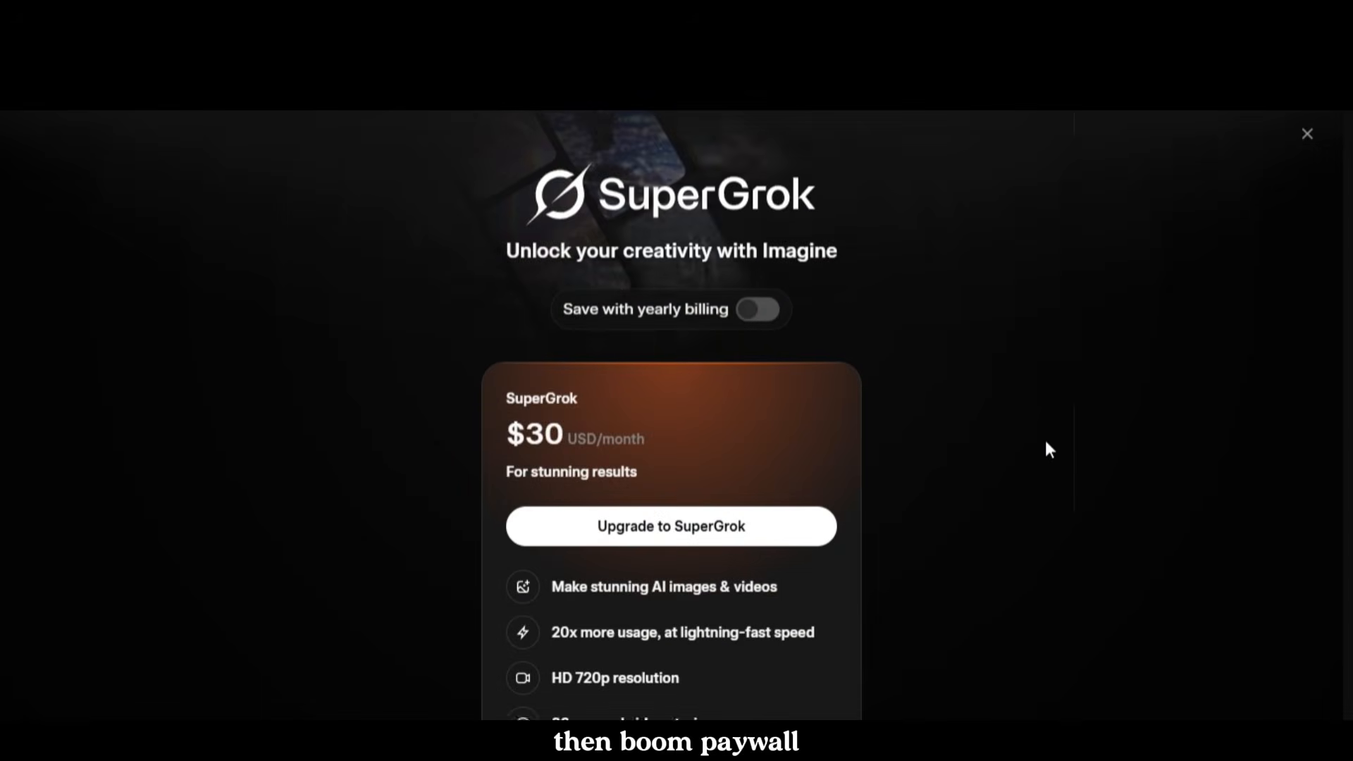
scroll(1046, 443, up, 3)
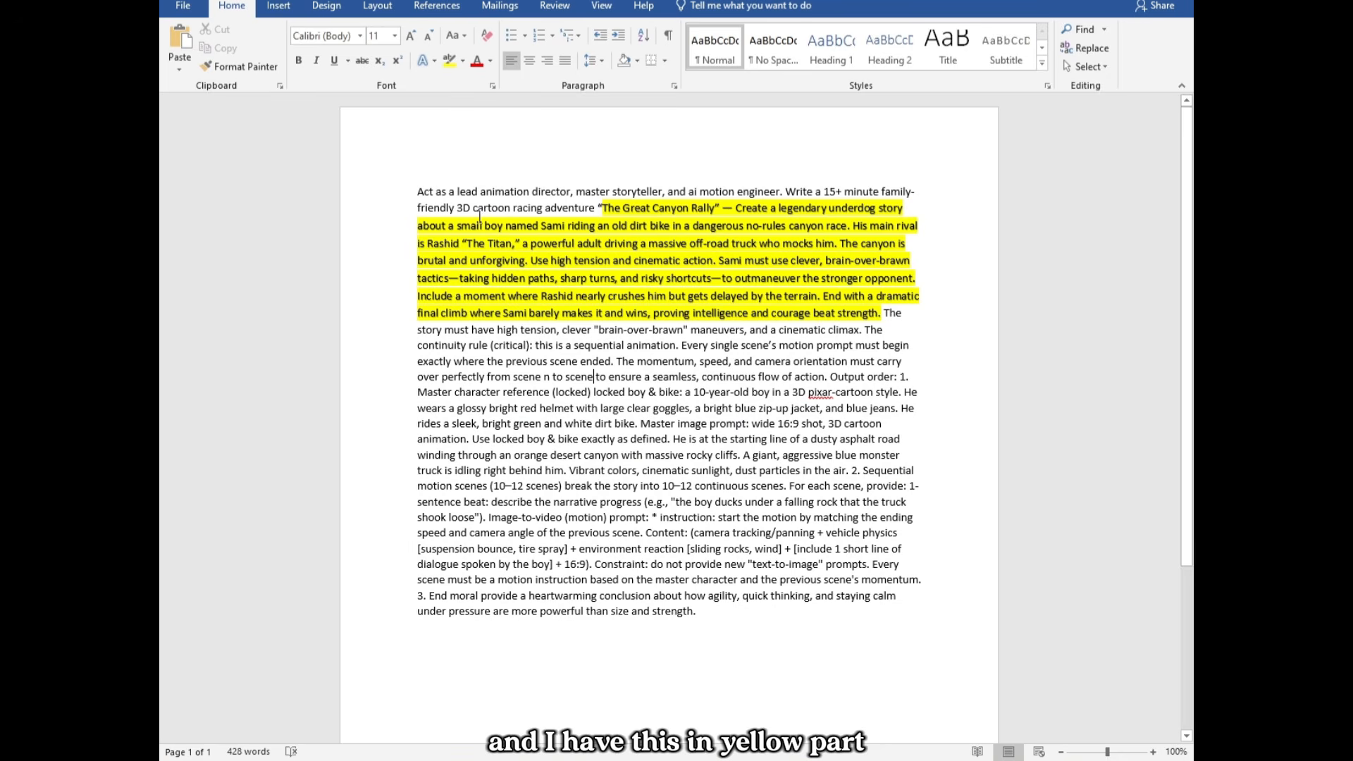
Step: Copy the entire animation prompt, including the highlighted story, from the Word document and submit it to ChatGPT
drag(598, 208, 885, 312)
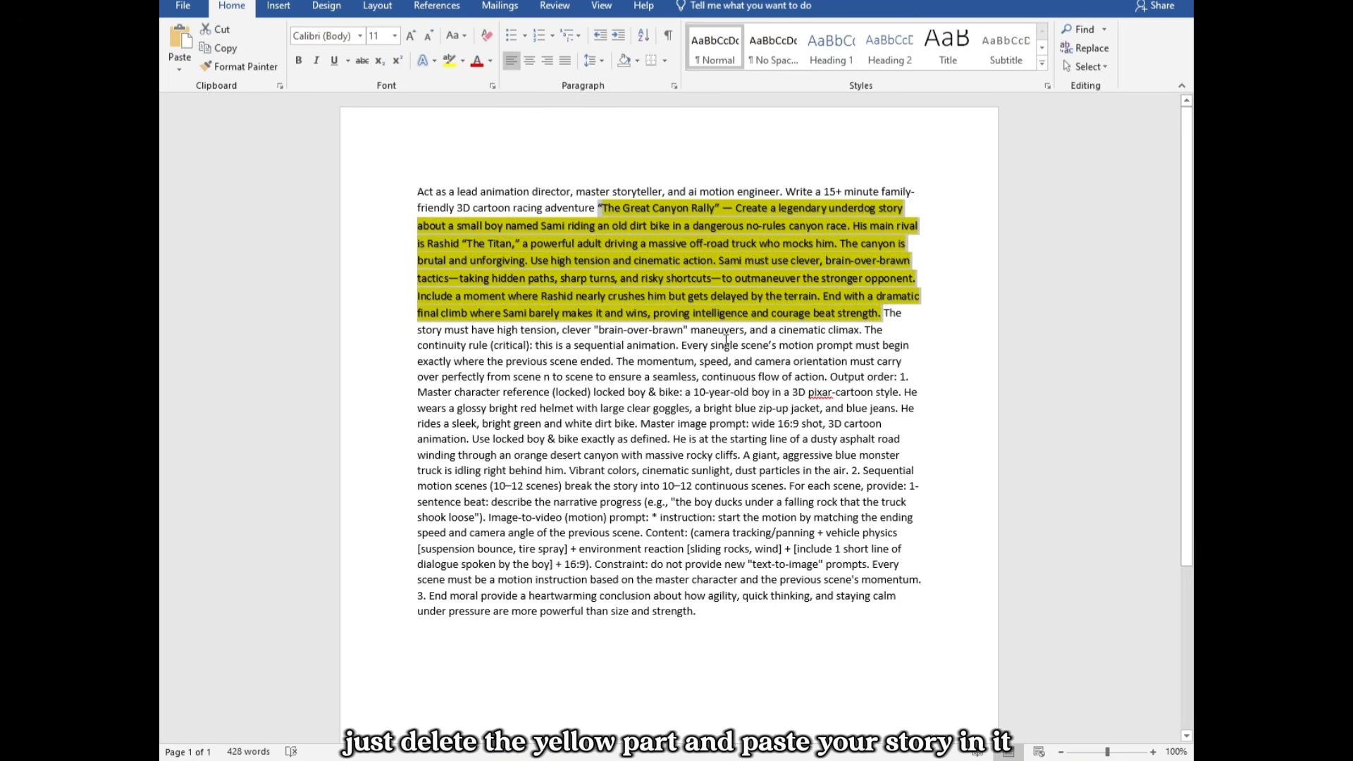
click(415, 203)
key(ctrl+a)
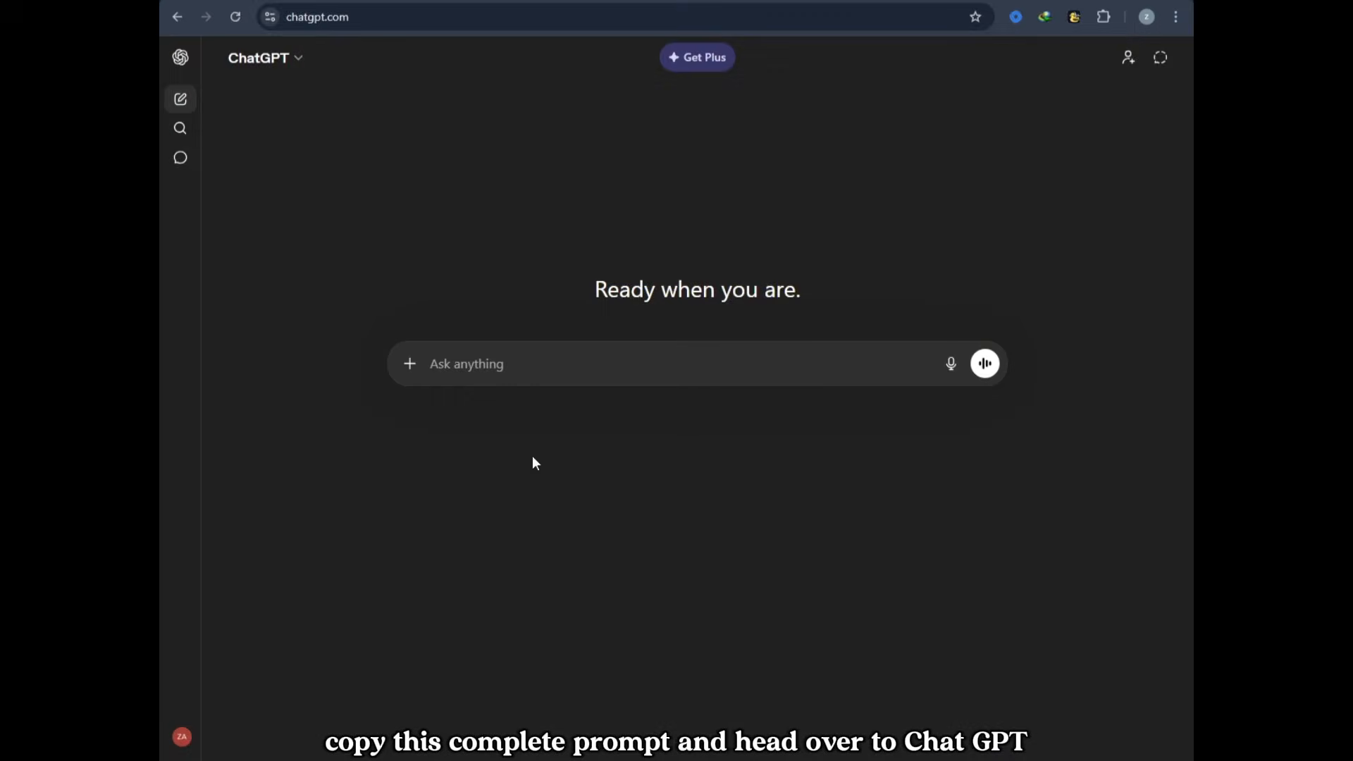
key(ctrl+v)
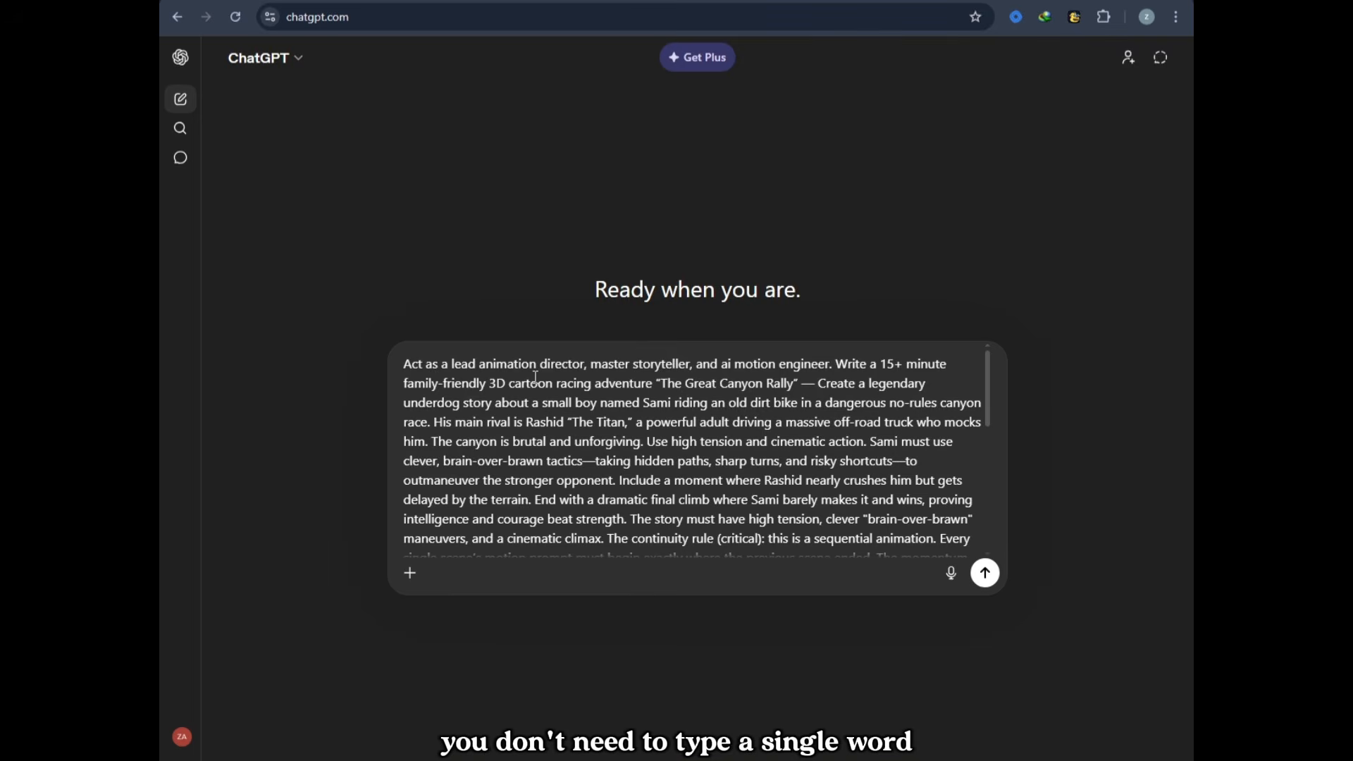
key(Return)
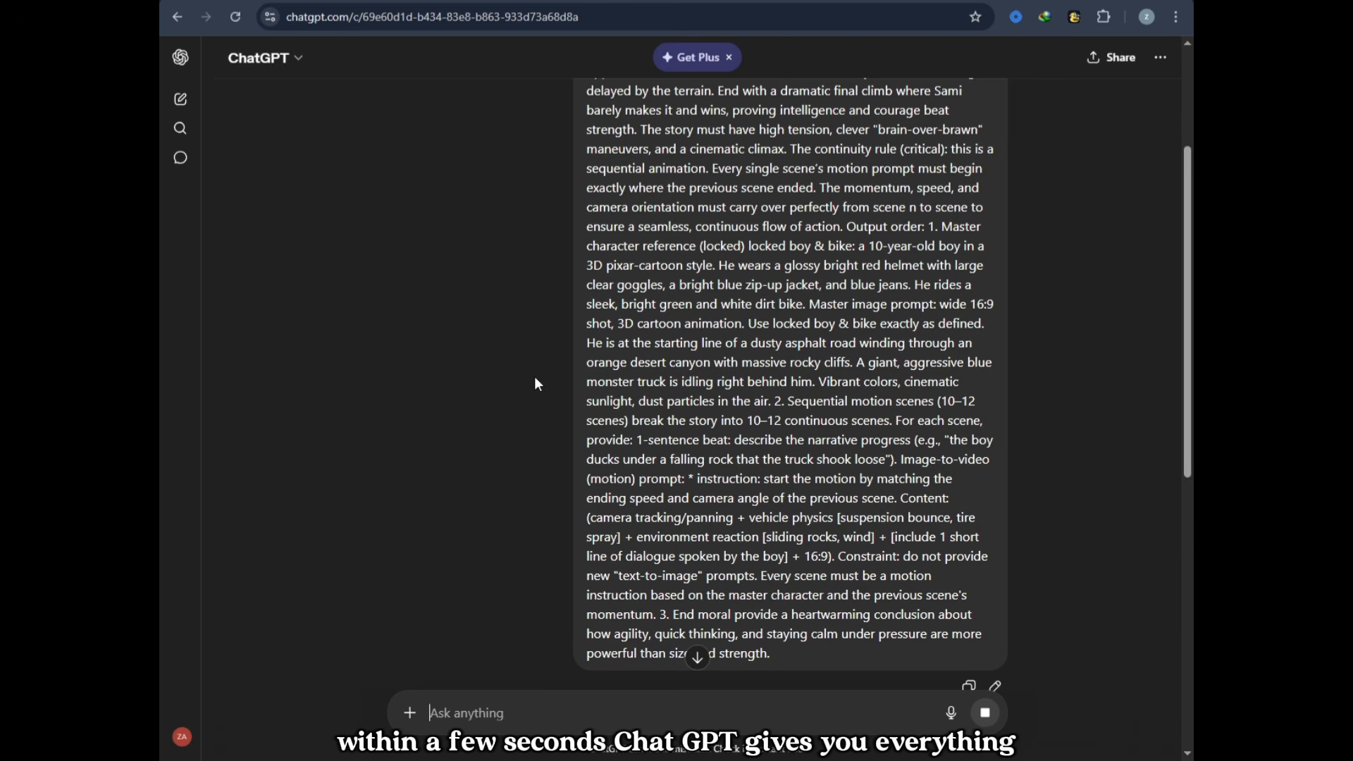
Step: Examine the story title, master character reference and master image prompt in the ChatGPT response
scroll(536, 384, down, 7)
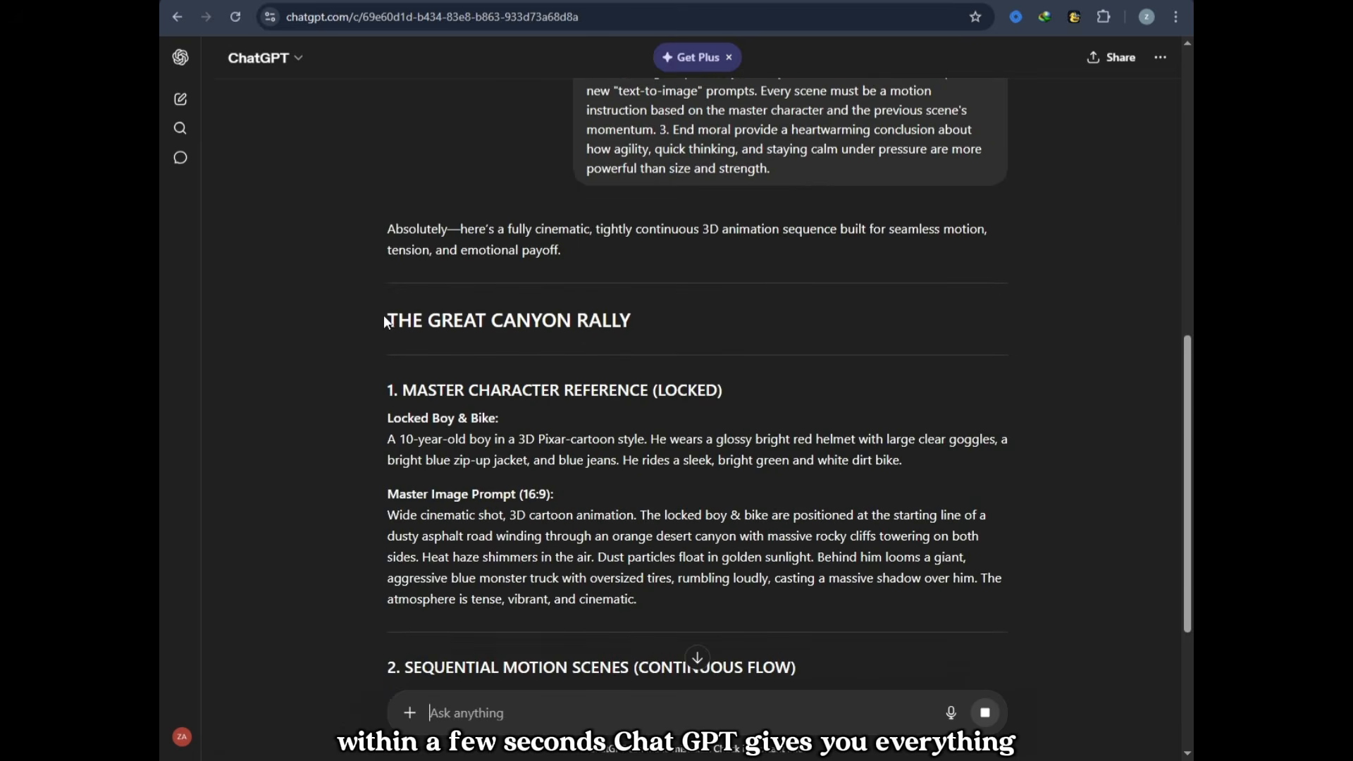
drag(386, 319, 698, 324)
click(692, 335)
scroll(447, 395, down, 2)
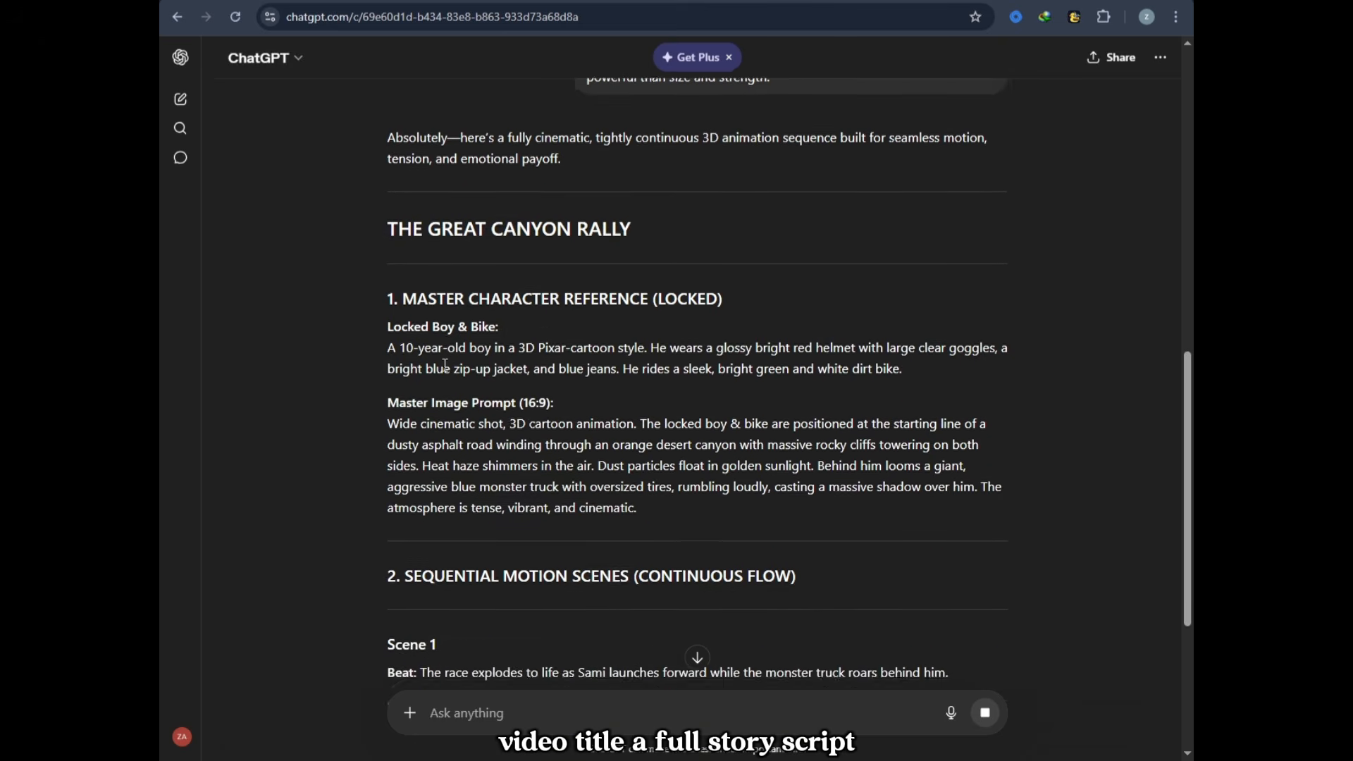
scroll(448, 353, down, 1)
drag(404, 233, 745, 231)
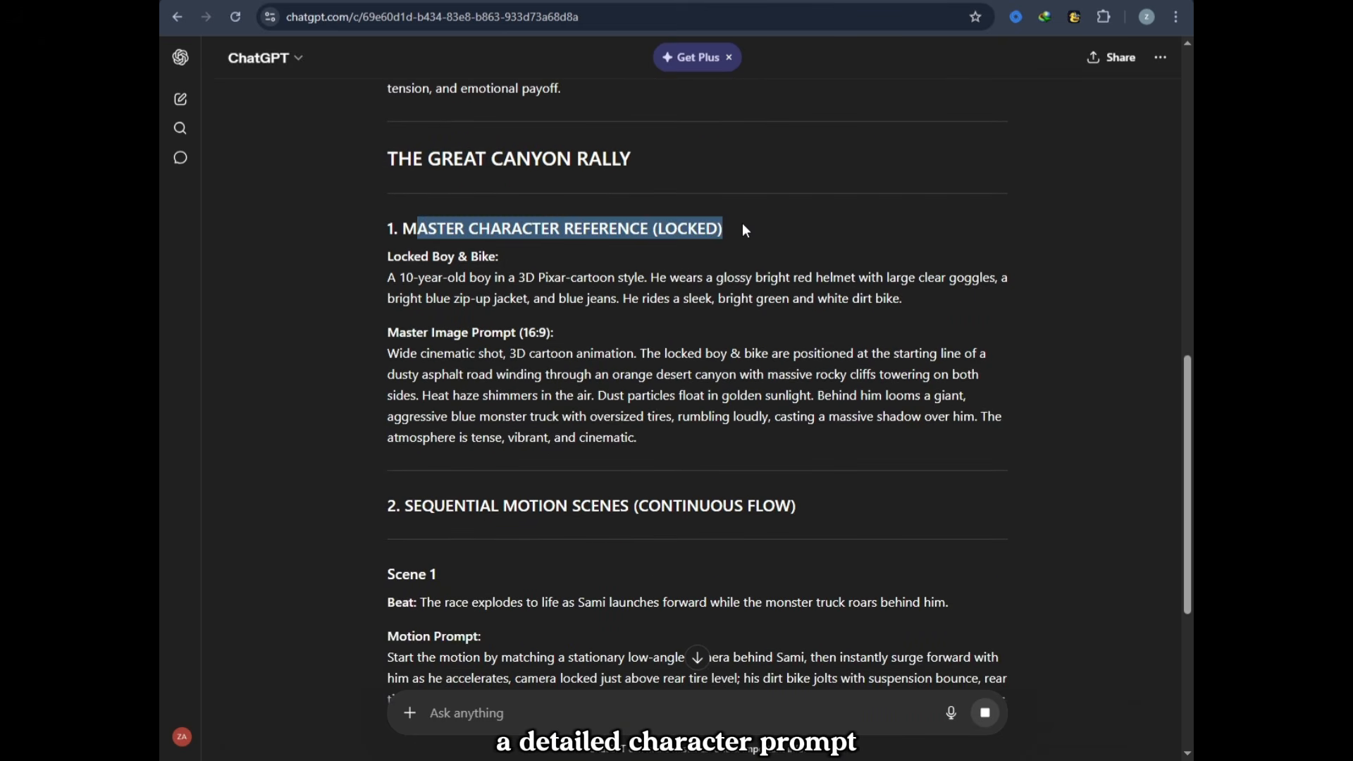
click(741, 243)
Step: Read through the sequential motion scenes, their motion prompts and dialogue lines, down to the end moral
scroll(684, 316, down, 1)
scroll(682, 314, down, 4)
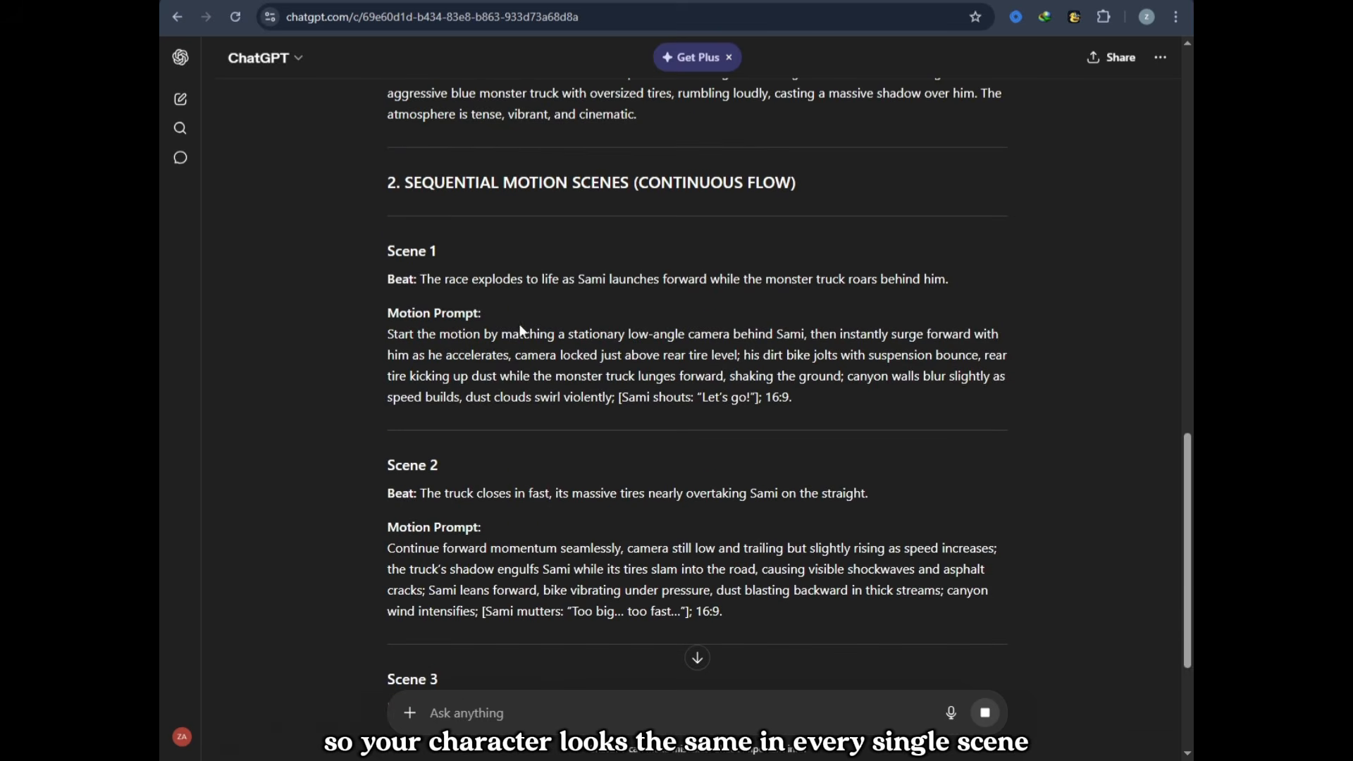
scroll(386, 303, down, 1)
scroll(386, 296, down, 1)
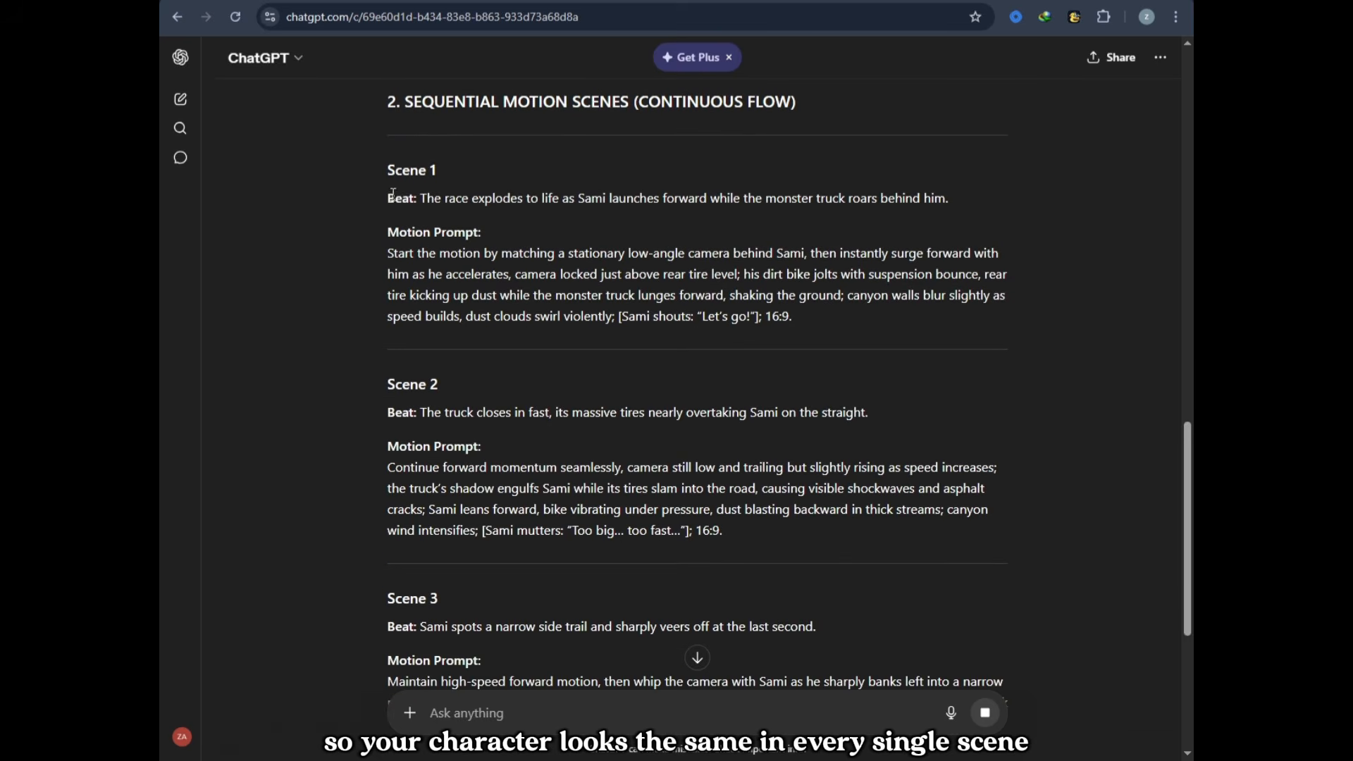
drag(416, 200, 959, 199)
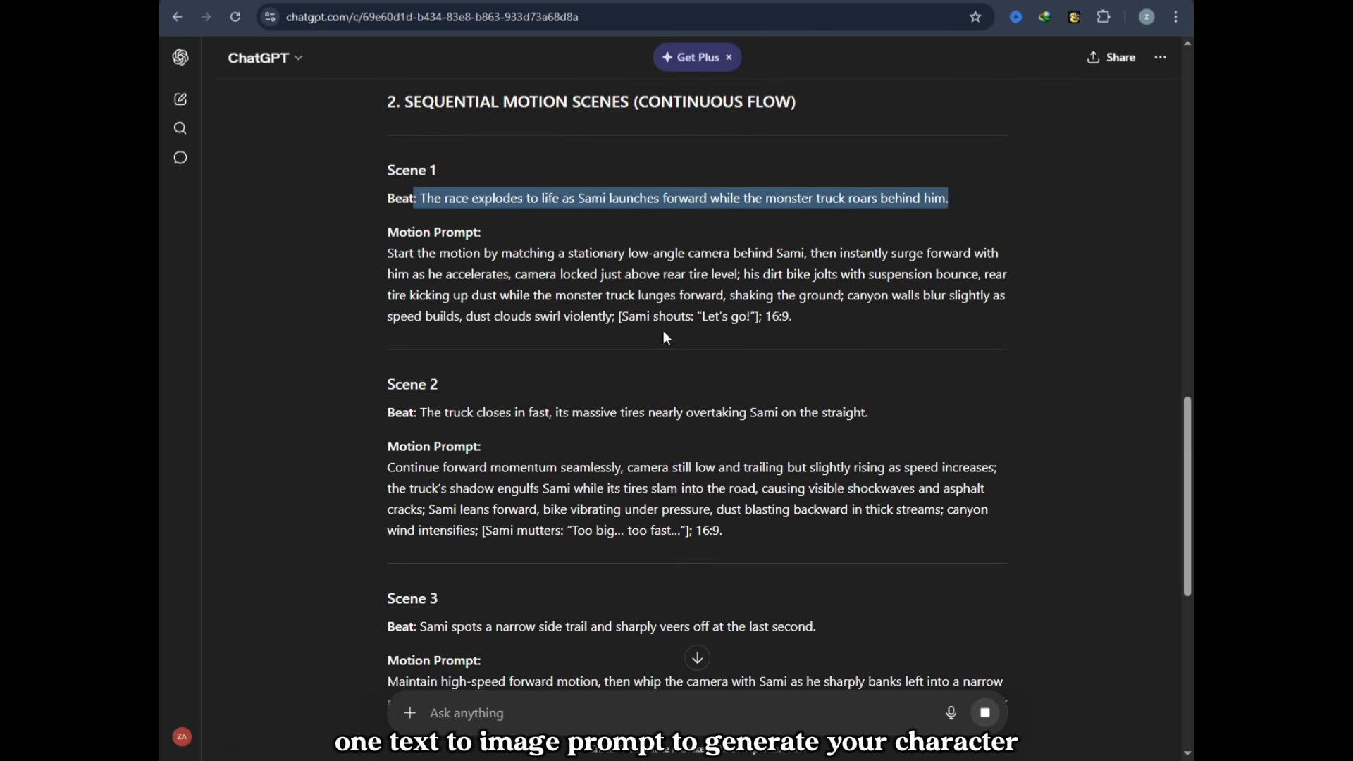
click(578, 329)
scroll(538, 322, down, 2)
scroll(482, 352, down, 5)
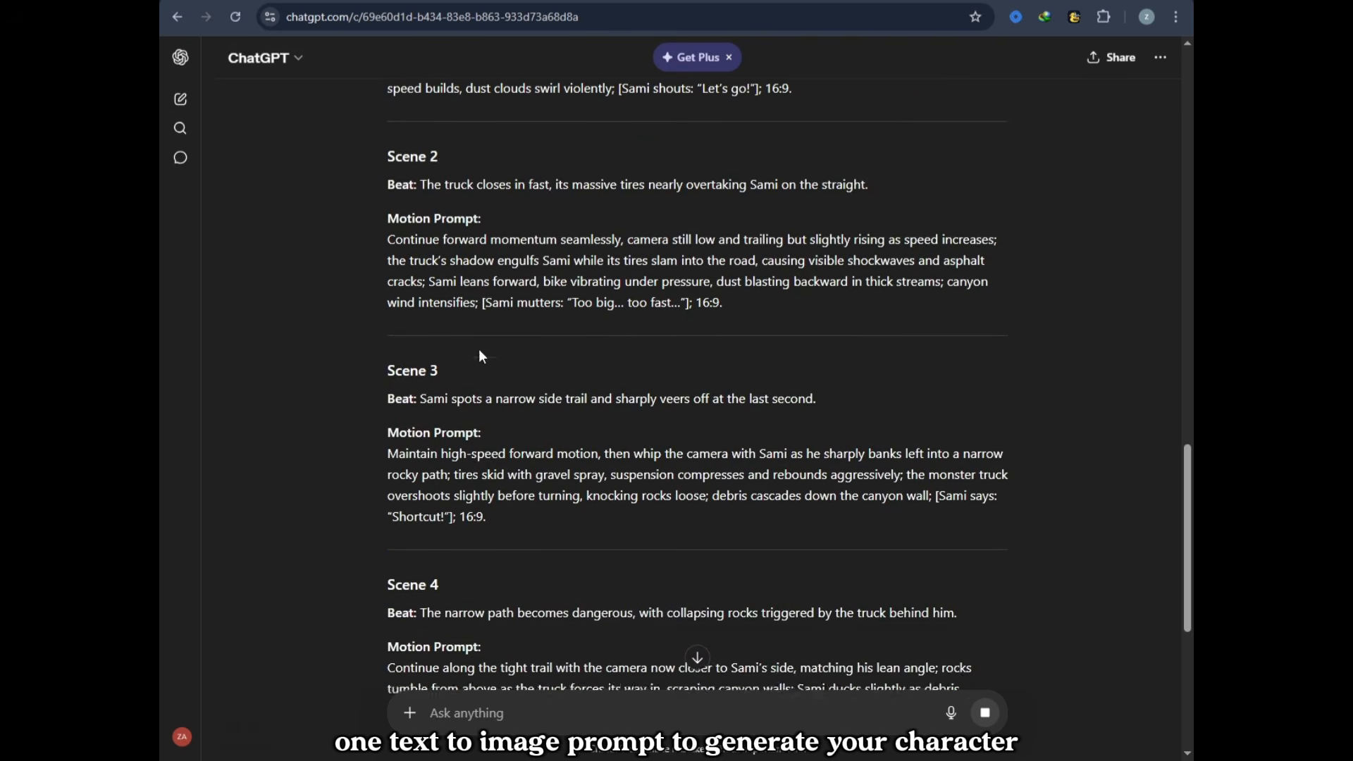
scroll(482, 352, down, 5)
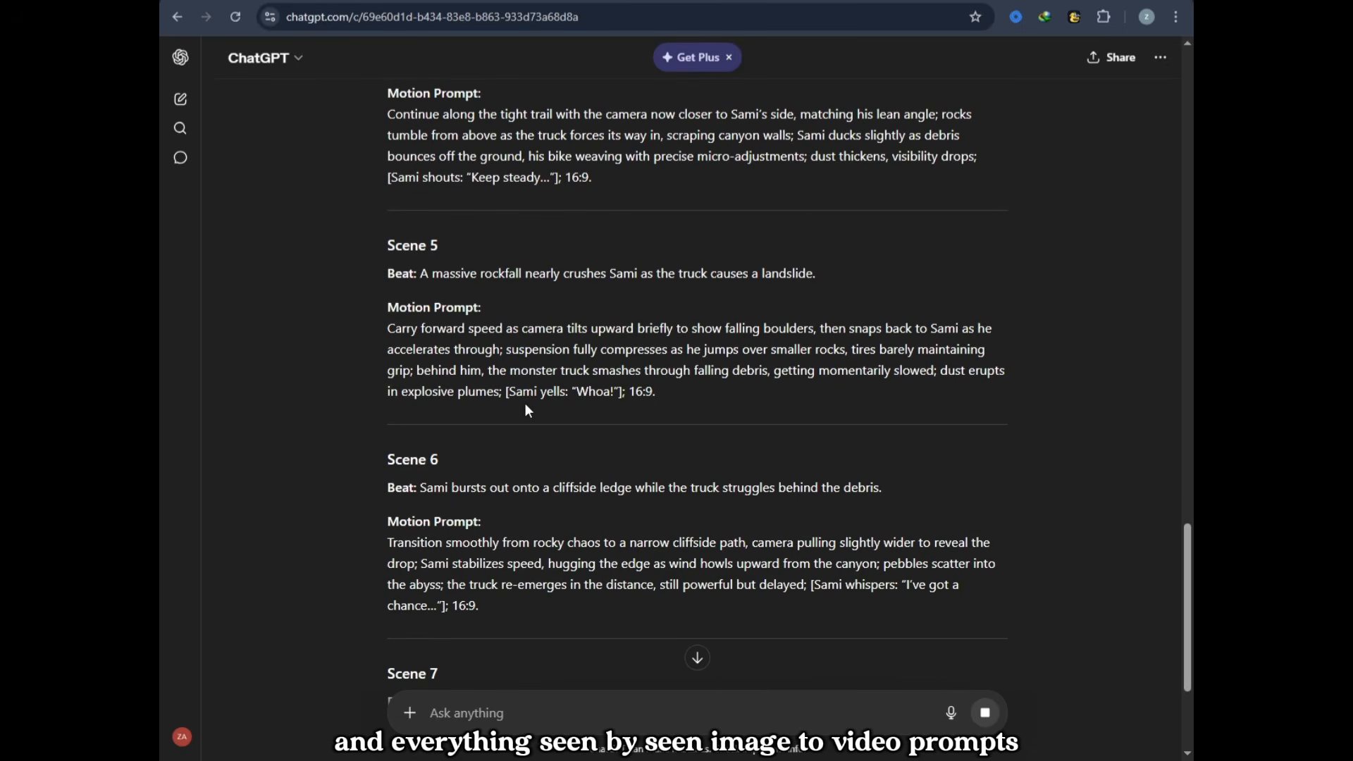
drag(527, 411, 566, 372)
click(620, 413)
scroll(618, 423, down, 10)
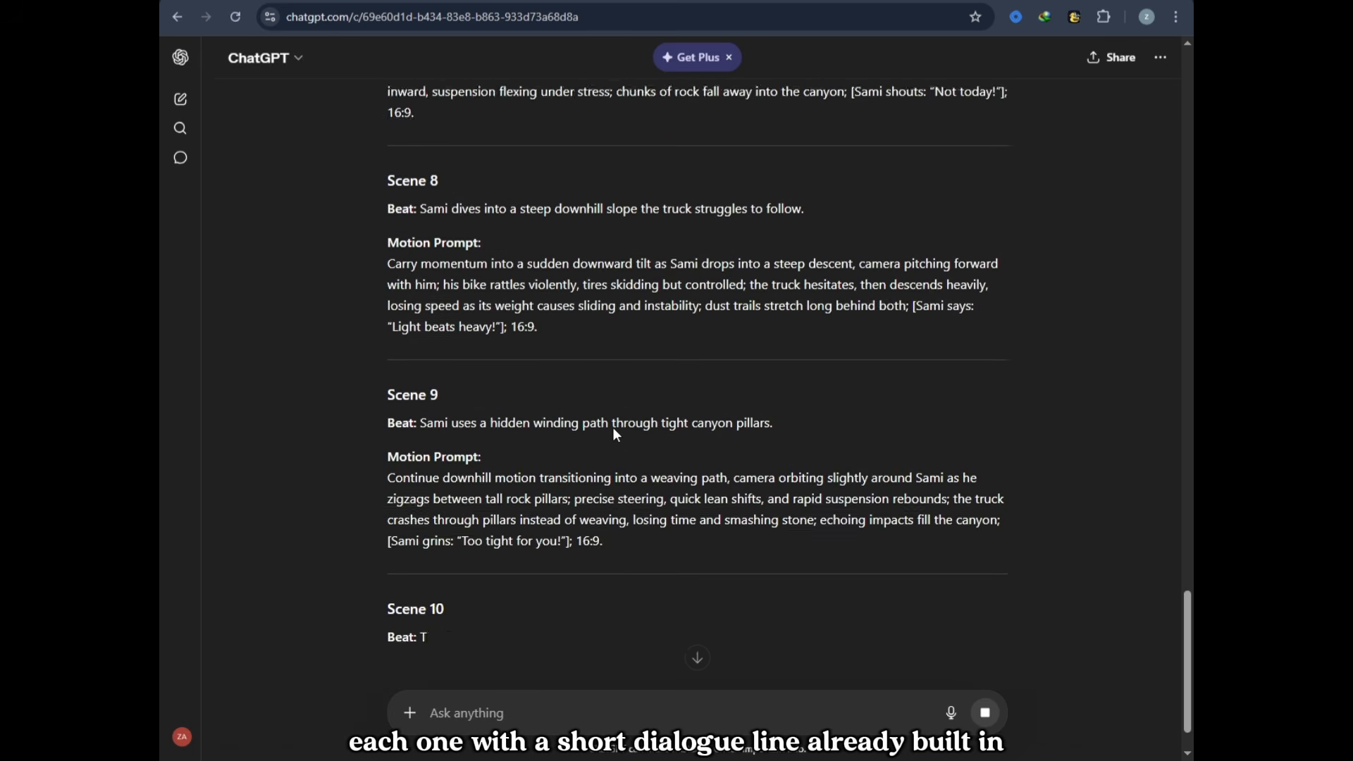
scroll(617, 434, down, 5)
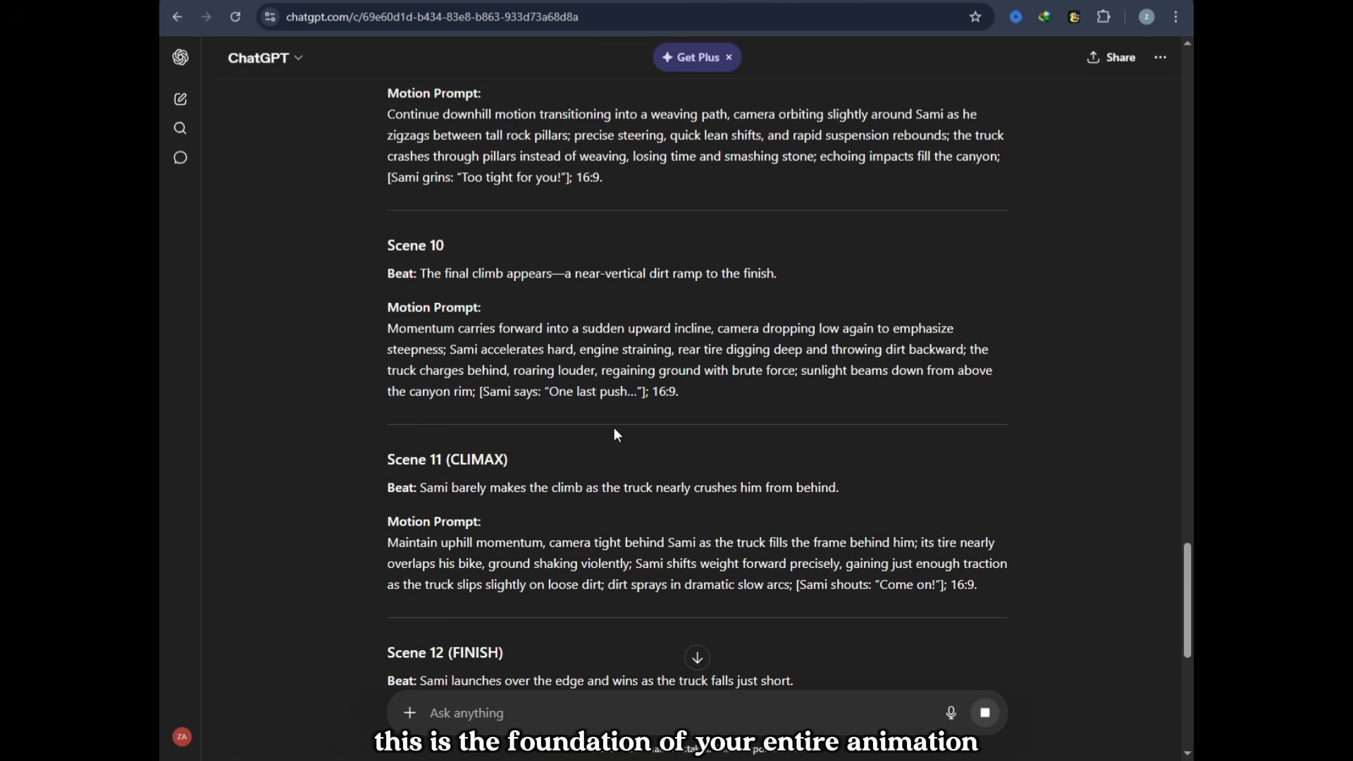
scroll(615, 427, down, 8)
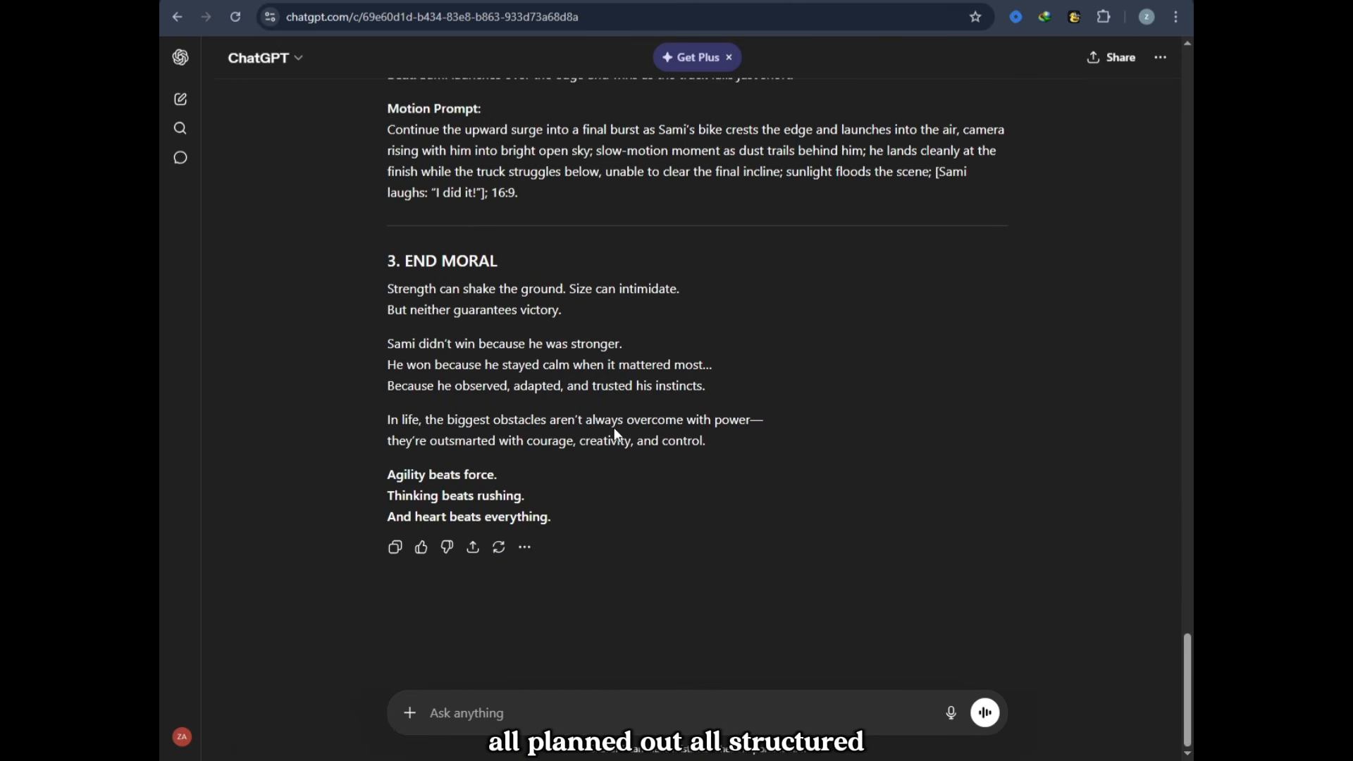
scroll(633, 427, up, 5)
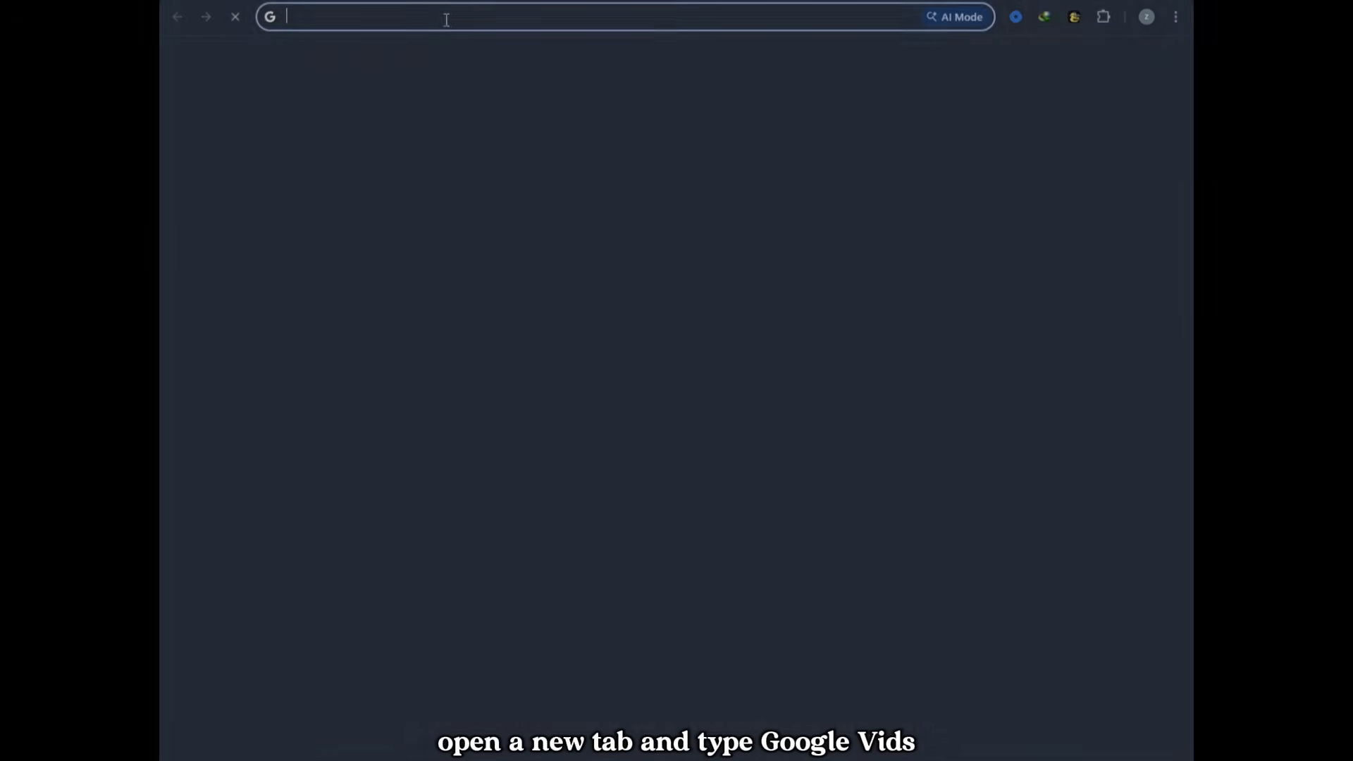
Step: Search the web for "google vids" and open the Google Workspace product page for Google Vids
click(448, 18)
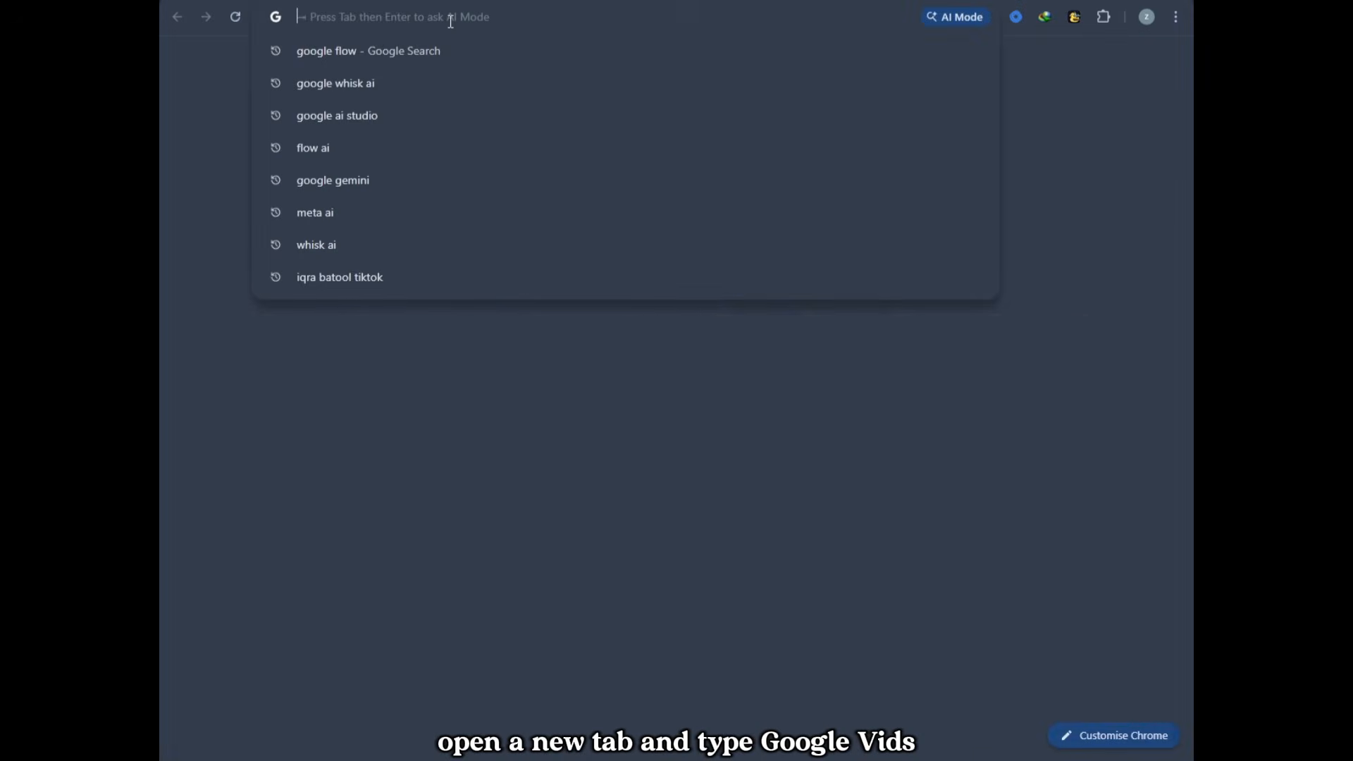
text(google vids)
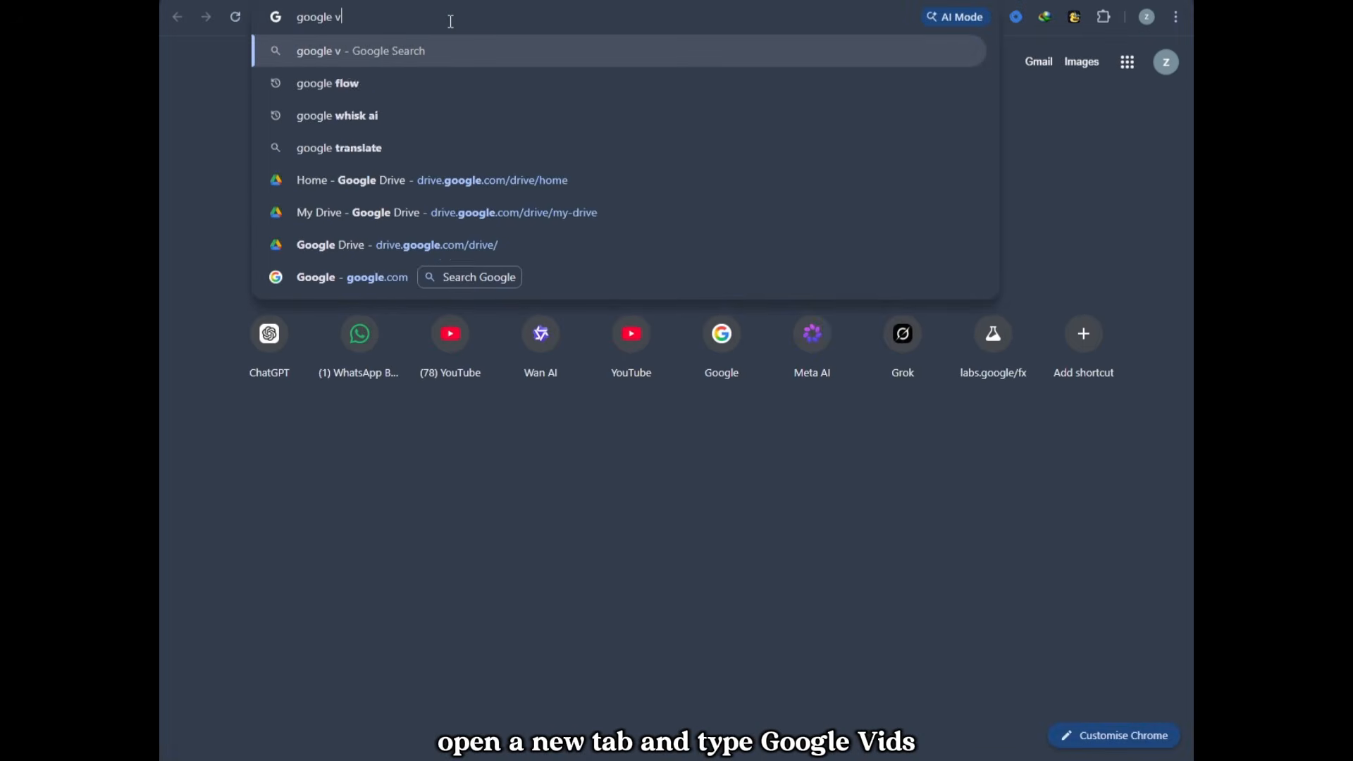
key(Return)
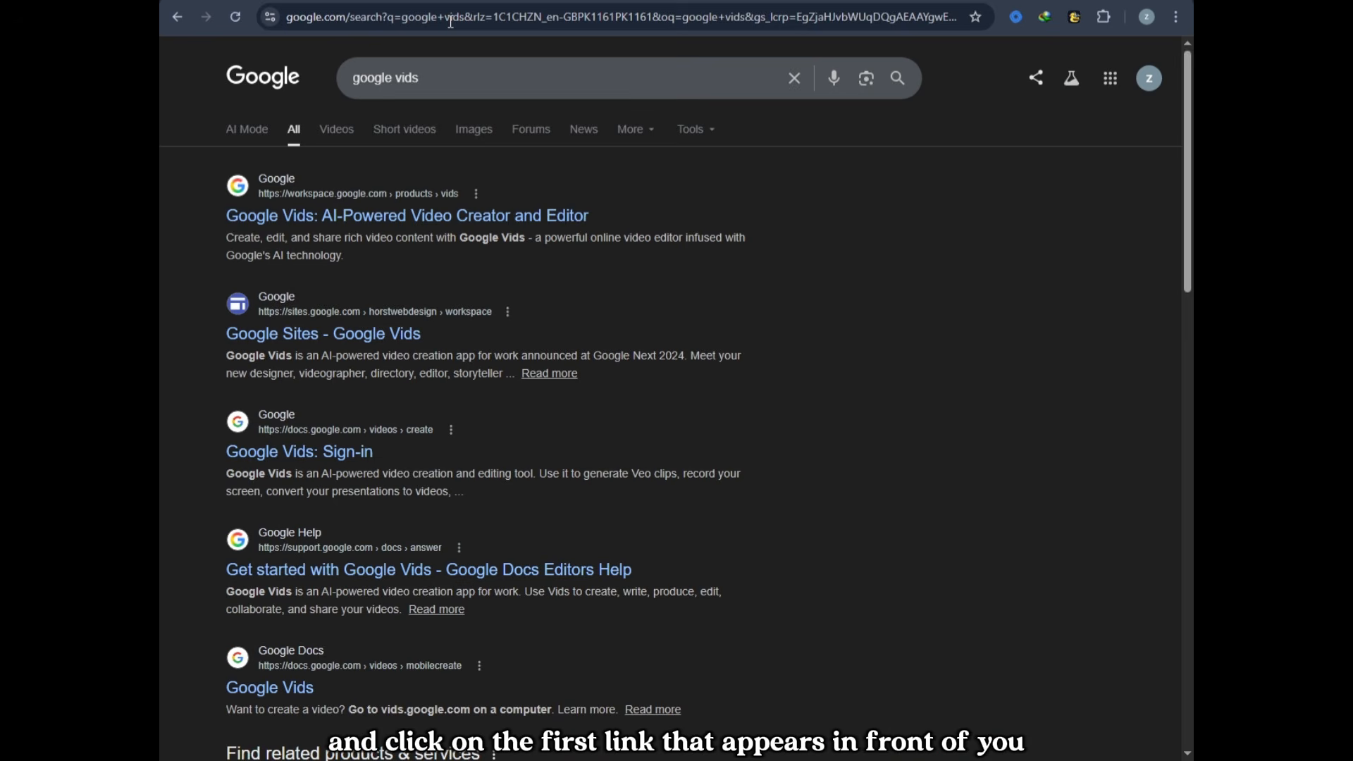
click(348, 220)
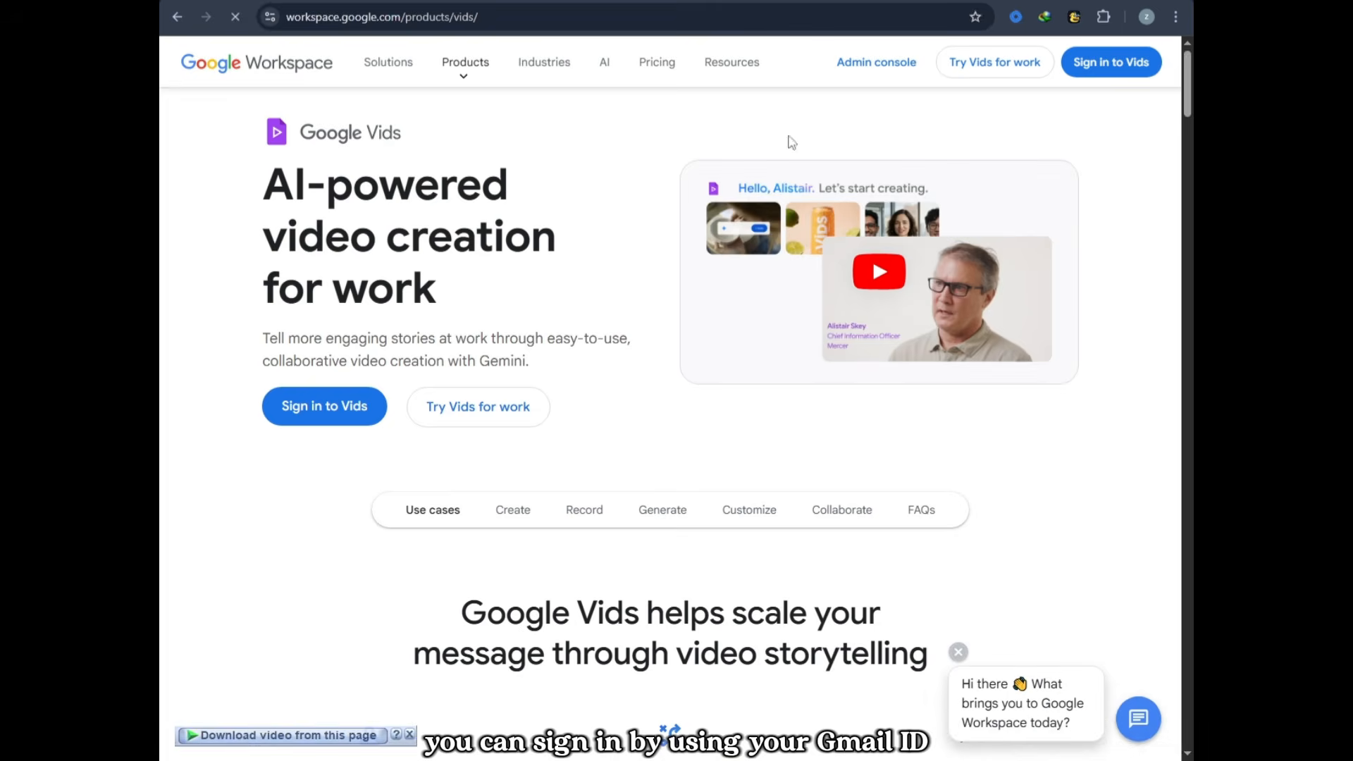
Step: Sign in to Google Vids and dismiss the welcome dialog and the Veo 3.1 promotion to reach the empty project
click(1111, 63)
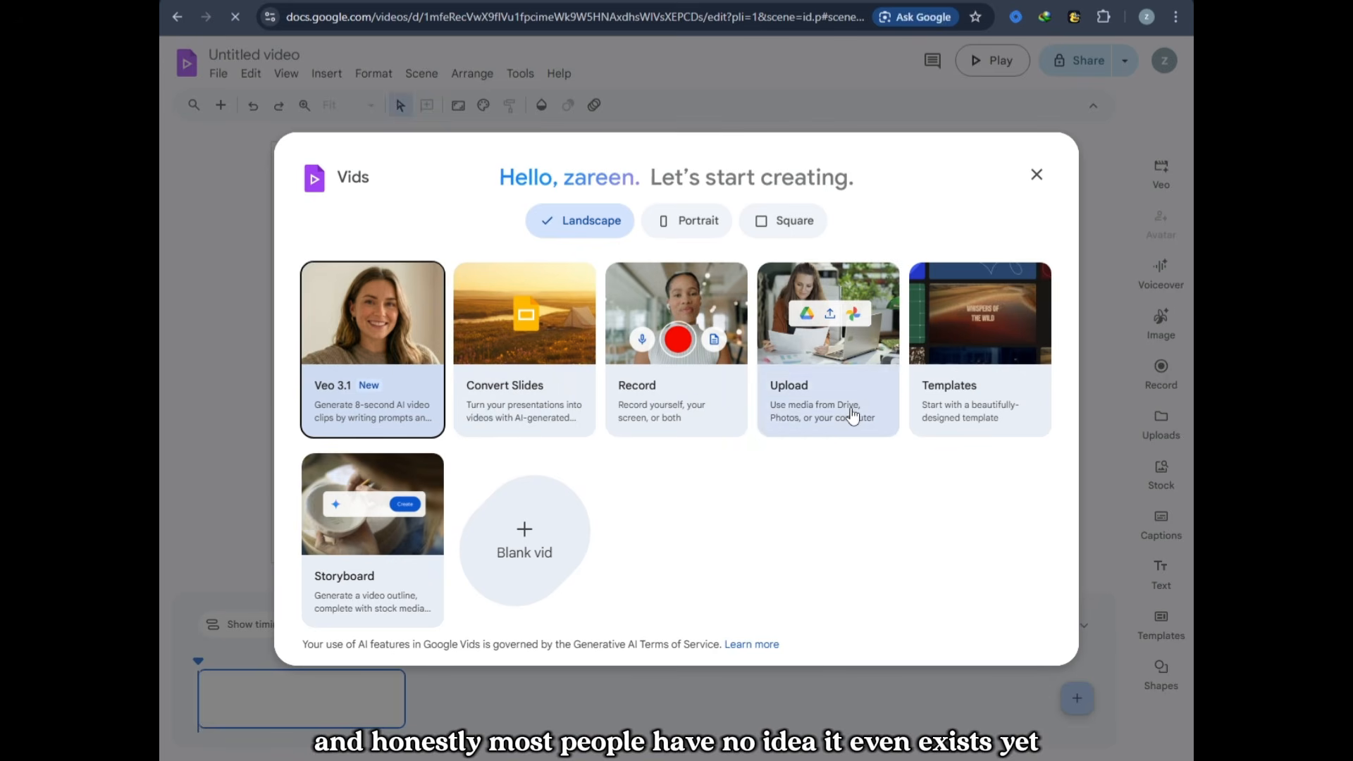
click(1039, 176)
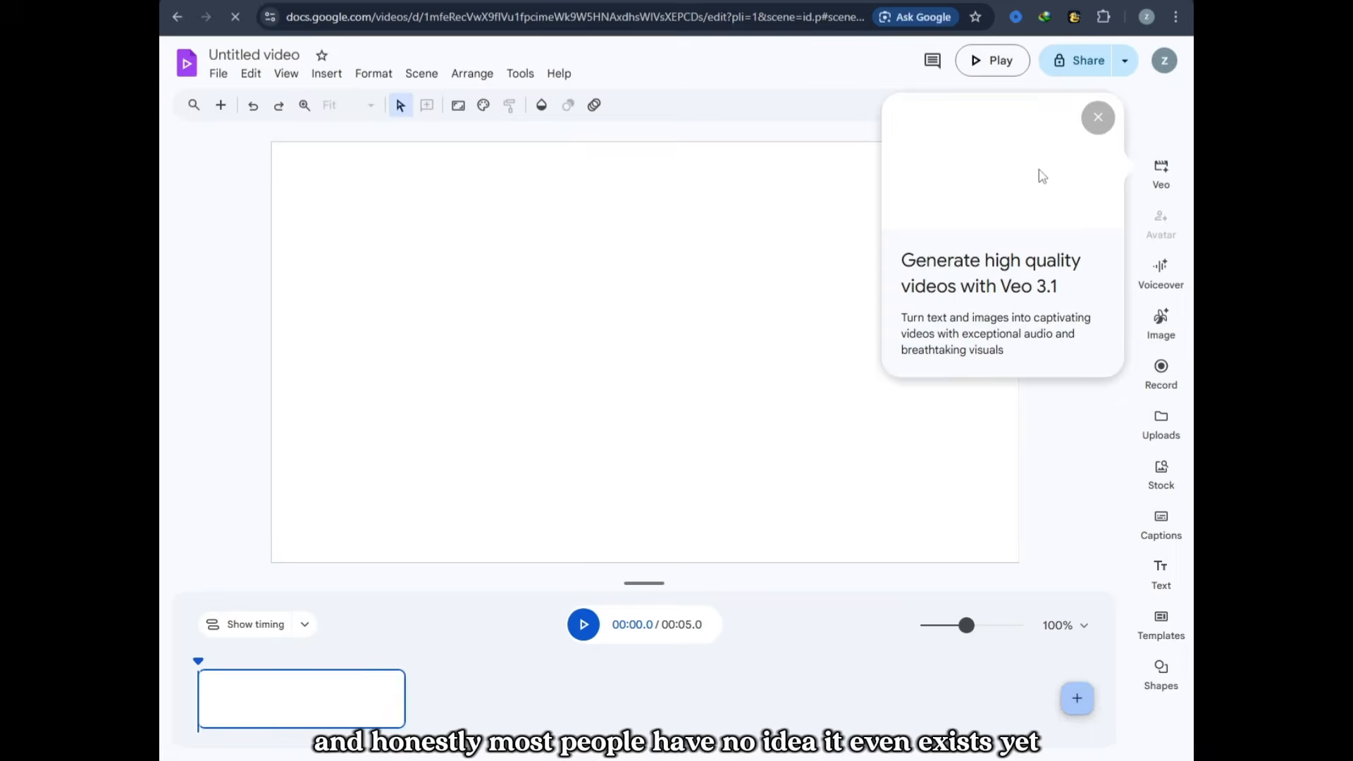
click(1102, 127)
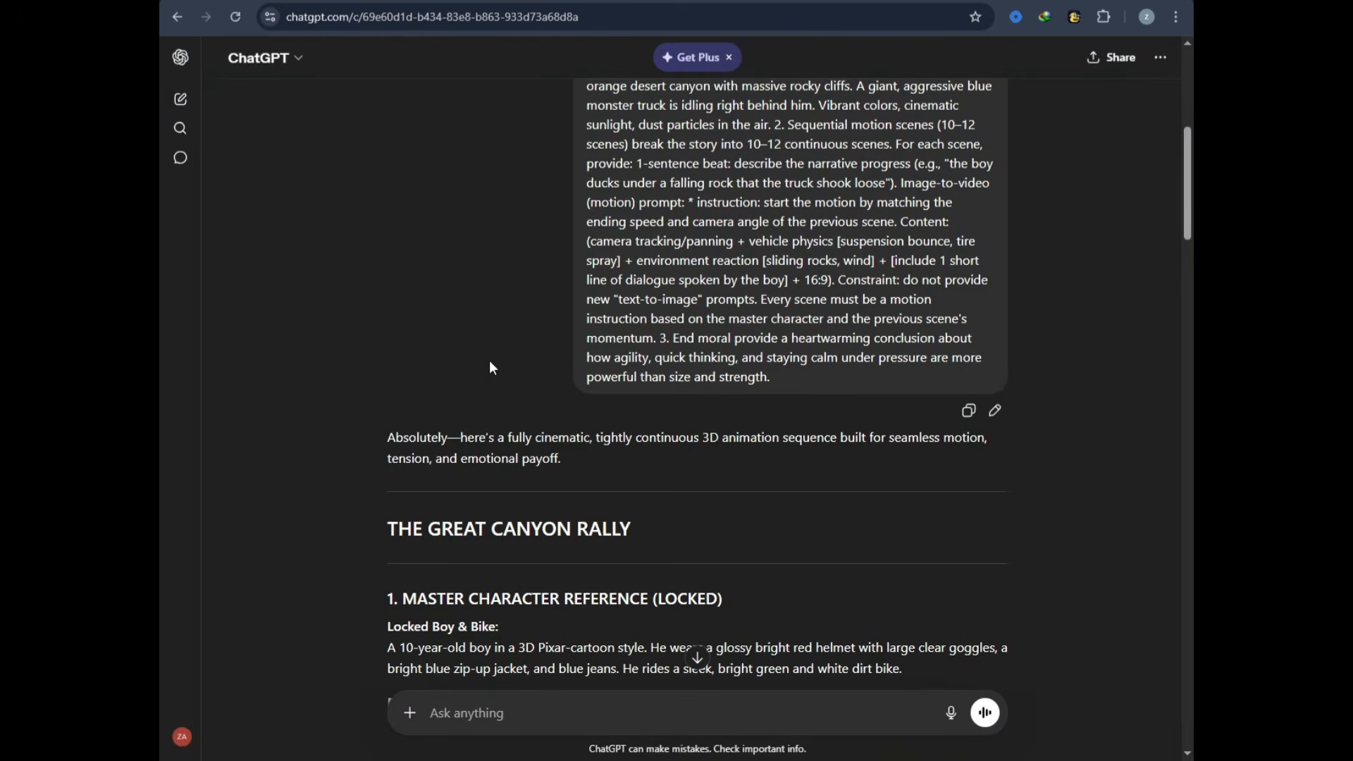
Step: Switch to ChatGPT and copy the Locked Boy & Bike description together with the Master Image Prompt
scroll(491, 368, up, 6)
scroll(491, 368, down, 9)
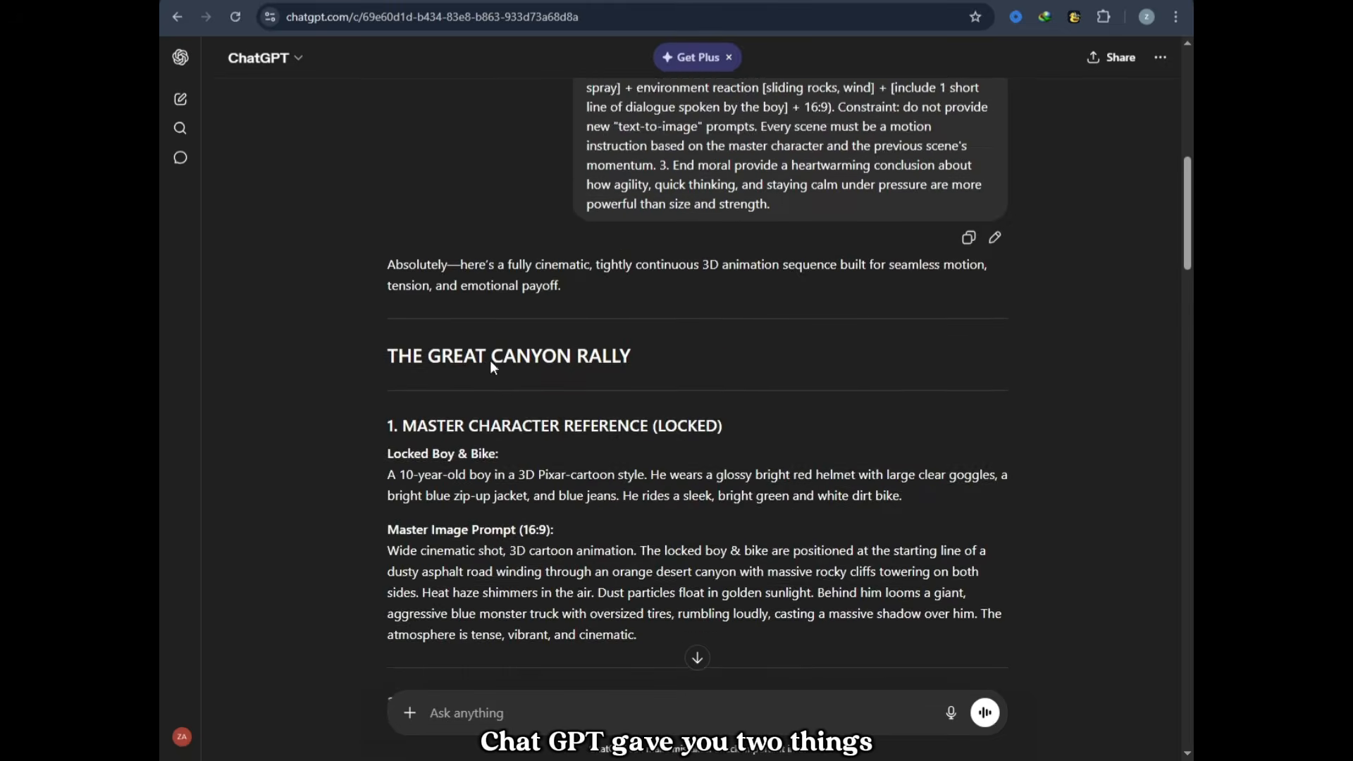
scroll(490, 377, down, 1)
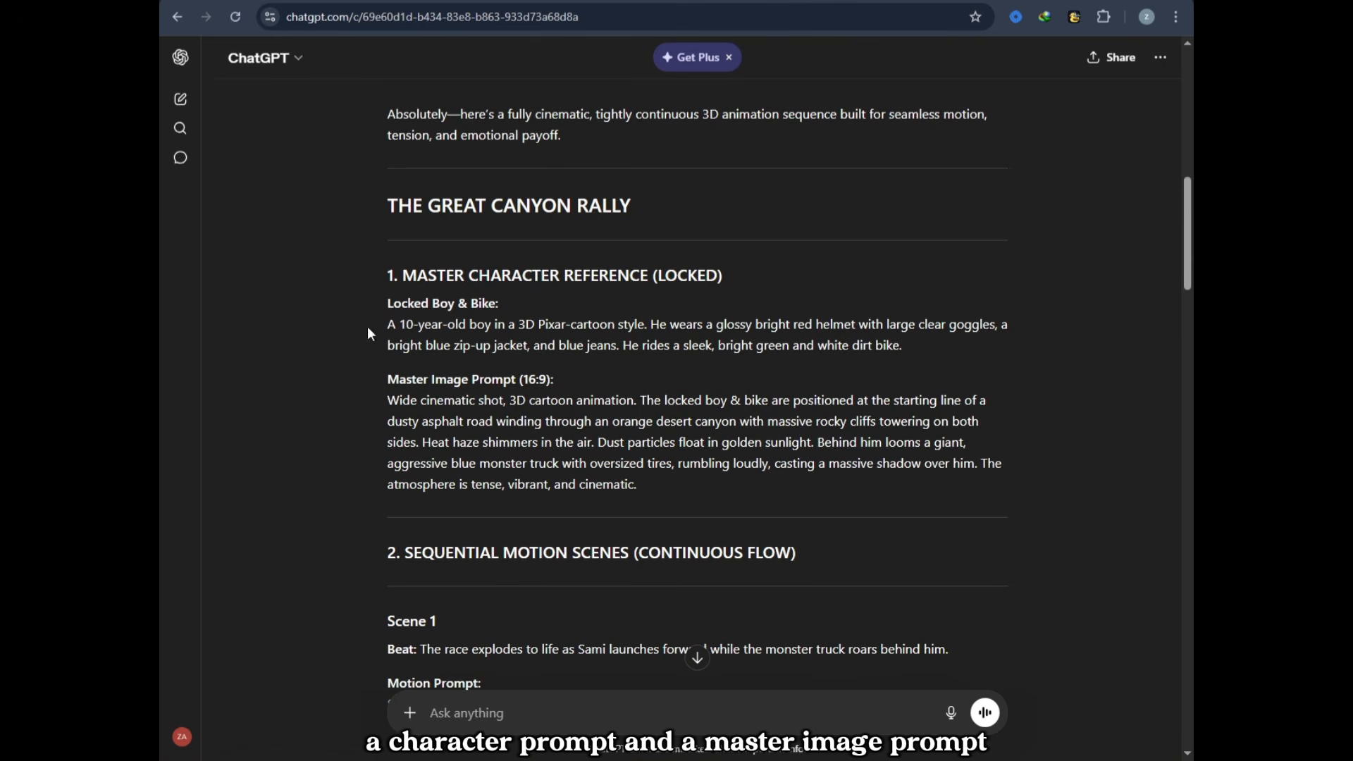
drag(396, 309, 653, 483)
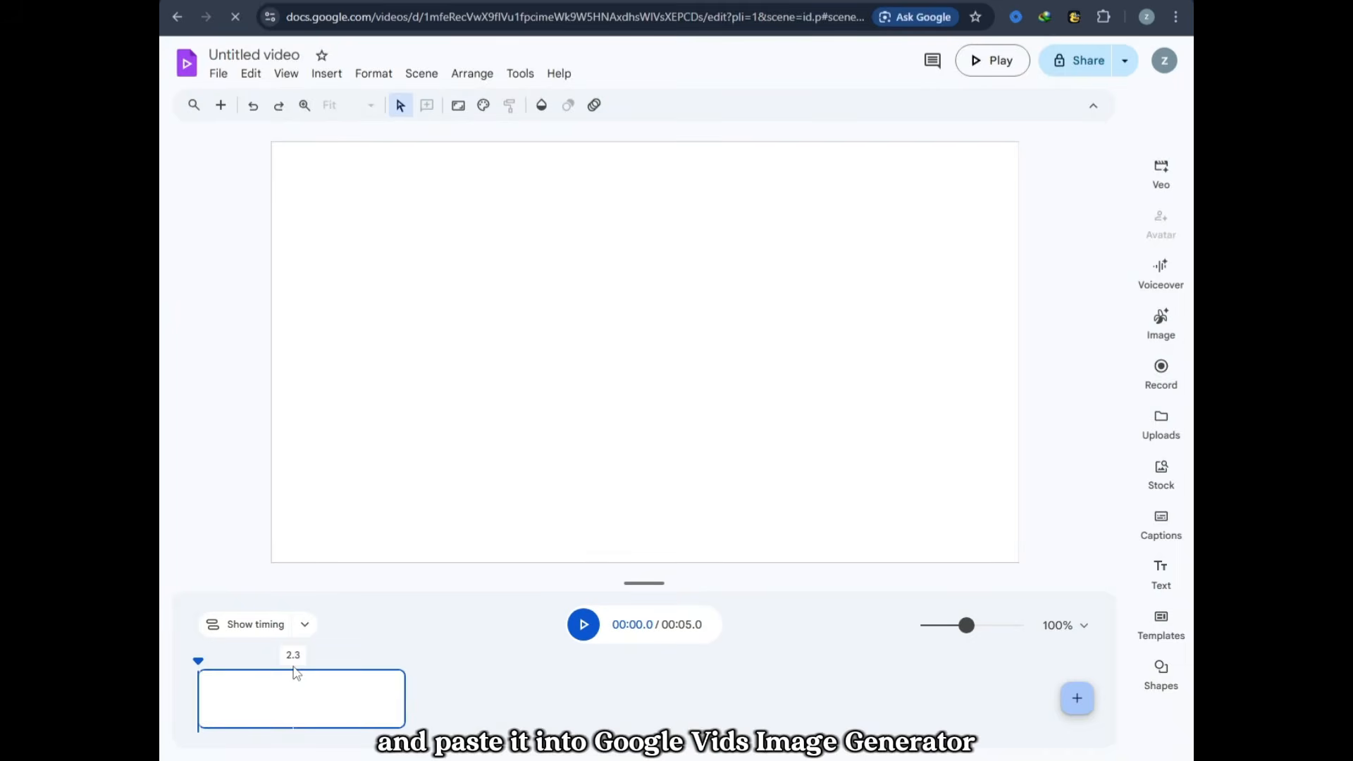
Step: Generate an image in Google Vids from the copied Locked Boy & Bike and master image prompt text
click(1161, 321)
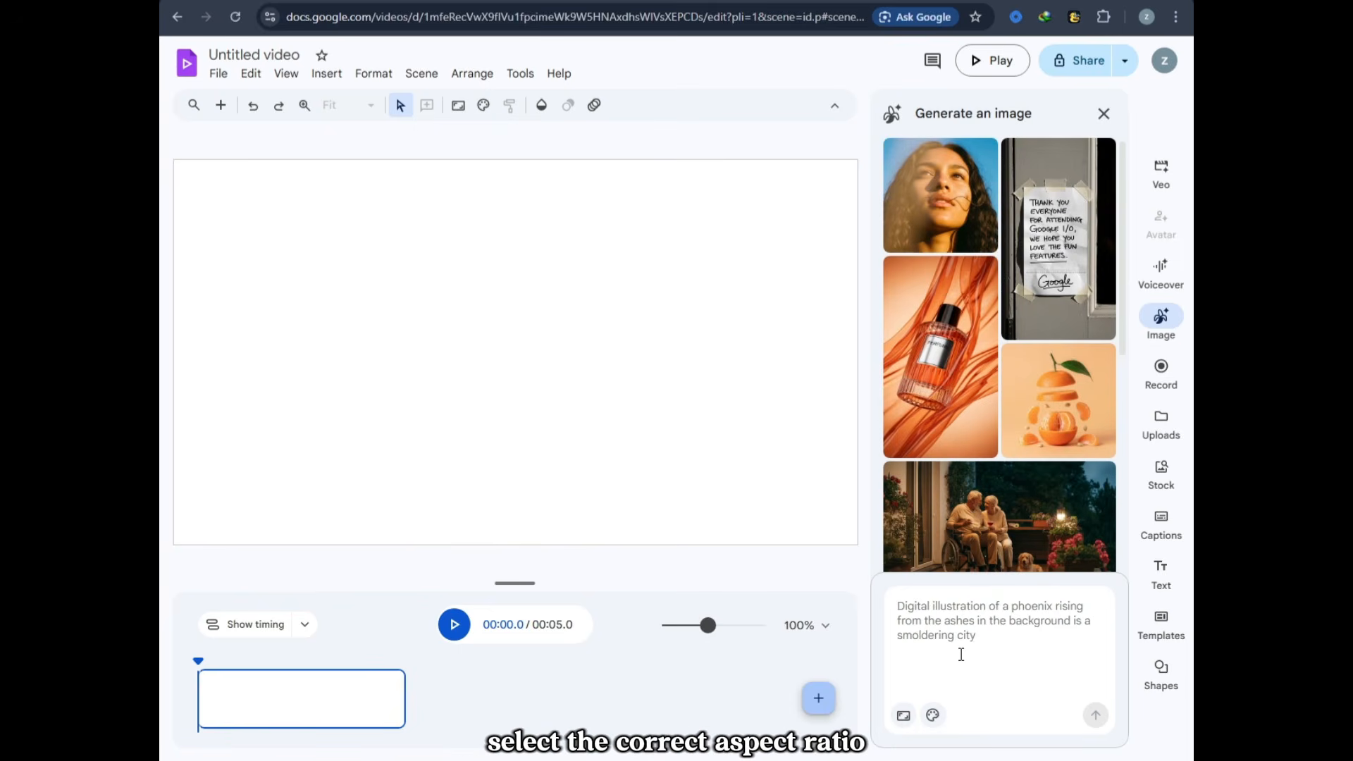
click(962, 655)
key(ctrl+v)
click(1101, 718)
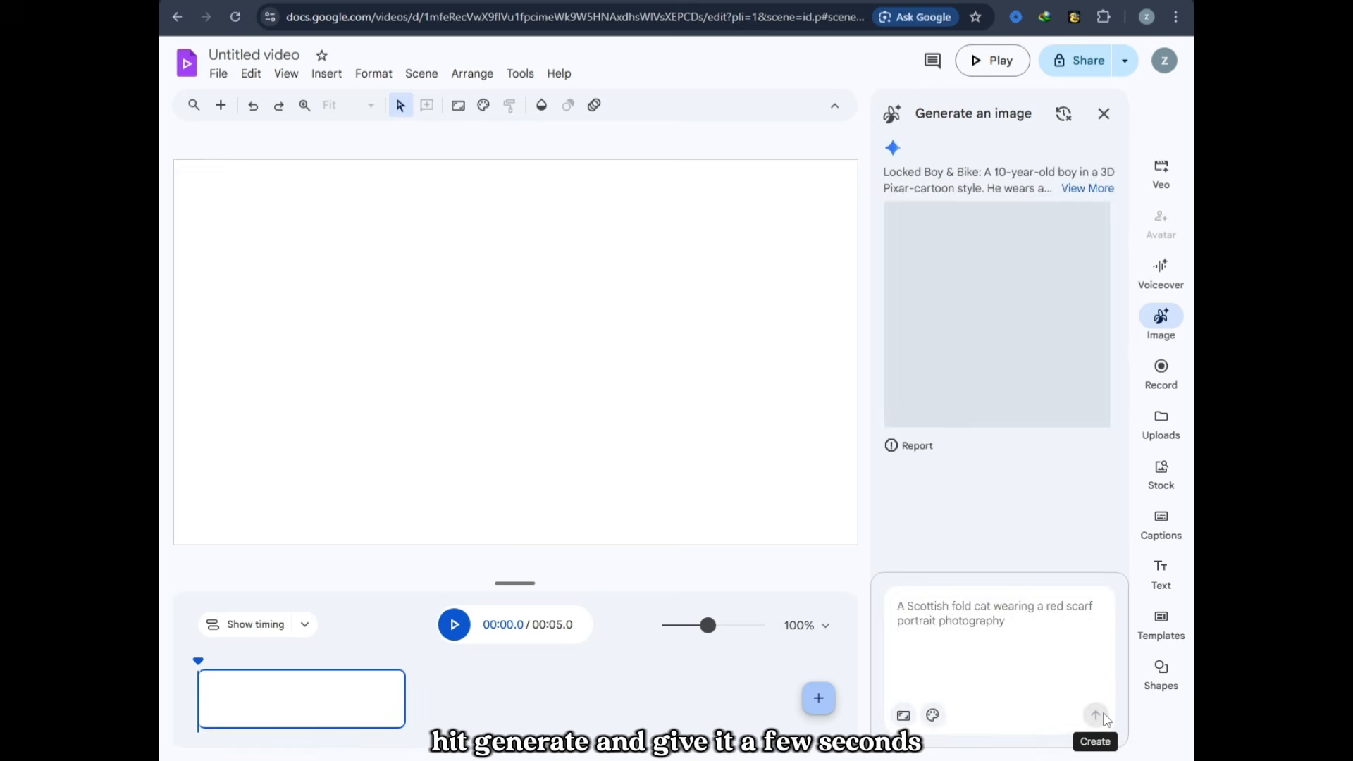
Step: Preview the generated image of the boy on the dirt bike and insert it into the scene
mouse_move(1007, 326)
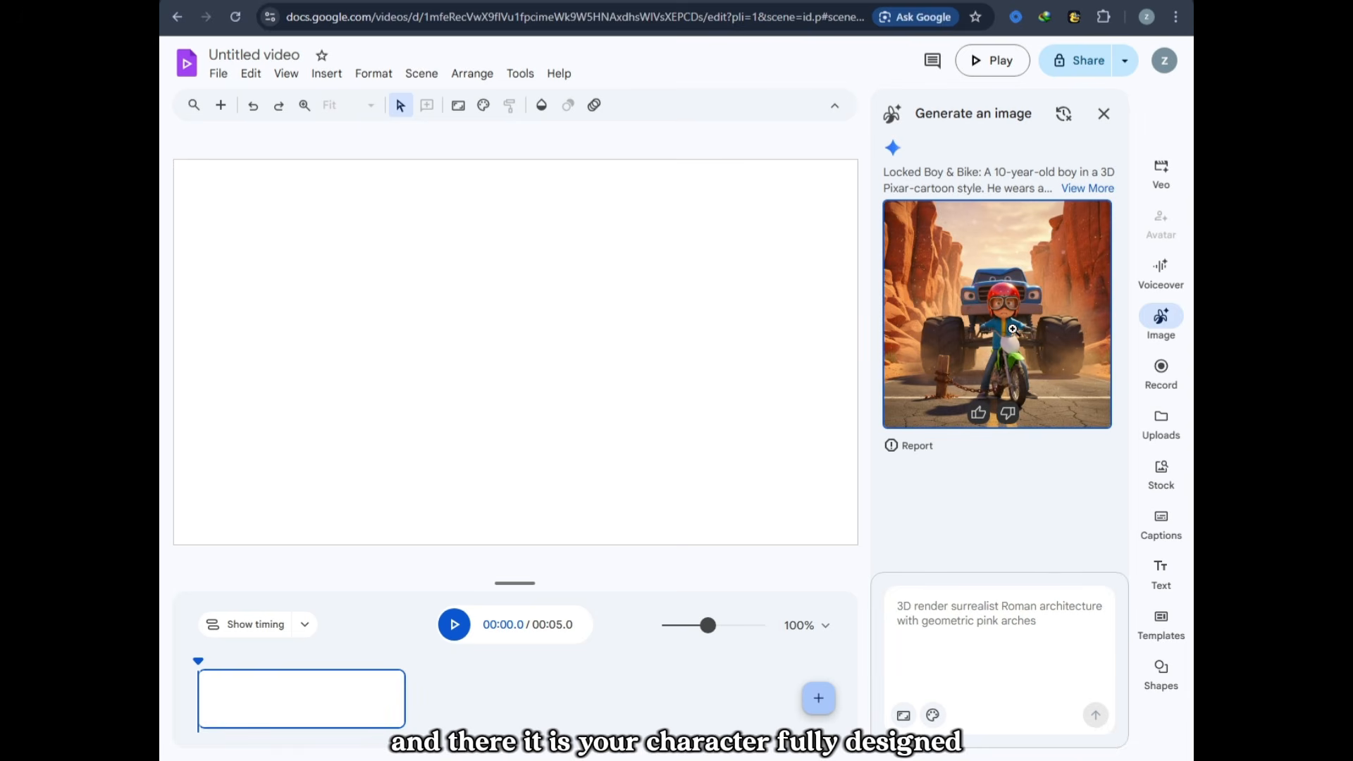
click(1057, 271)
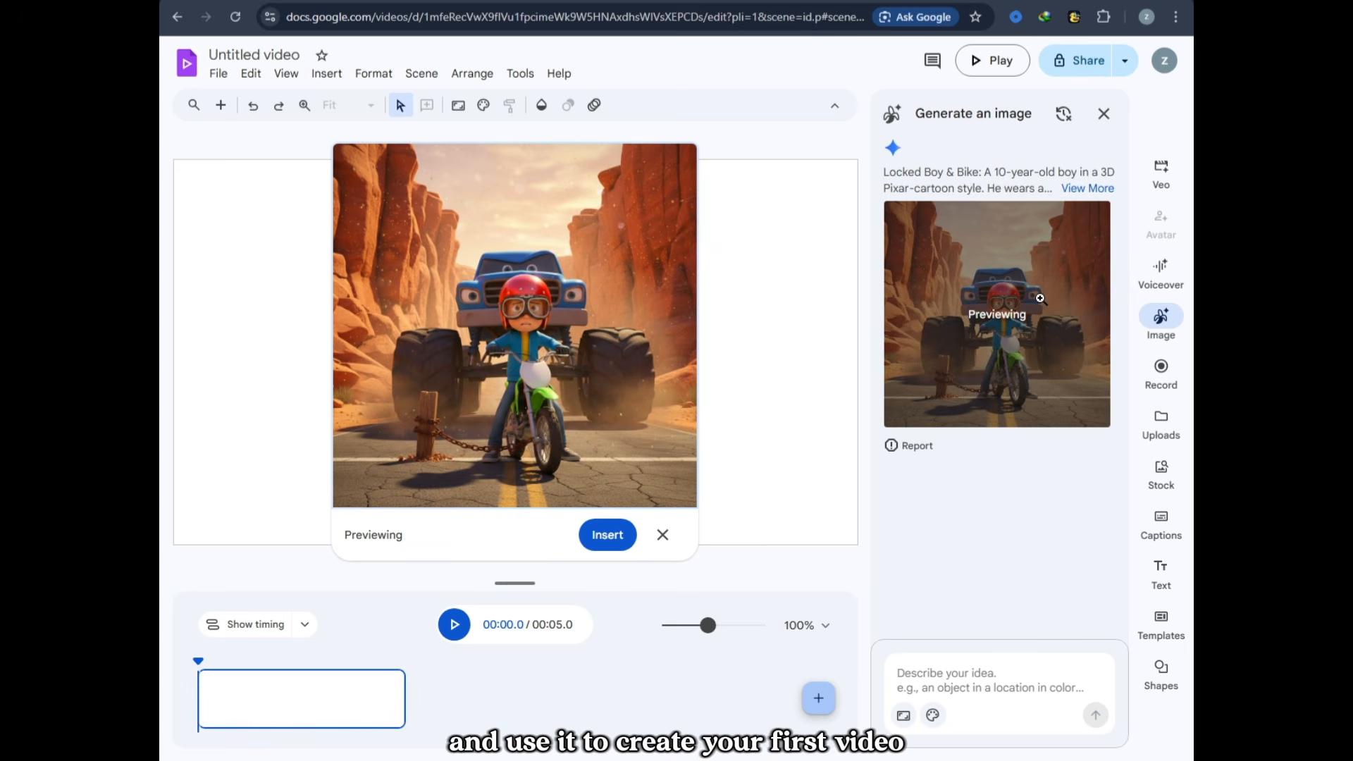
click(614, 537)
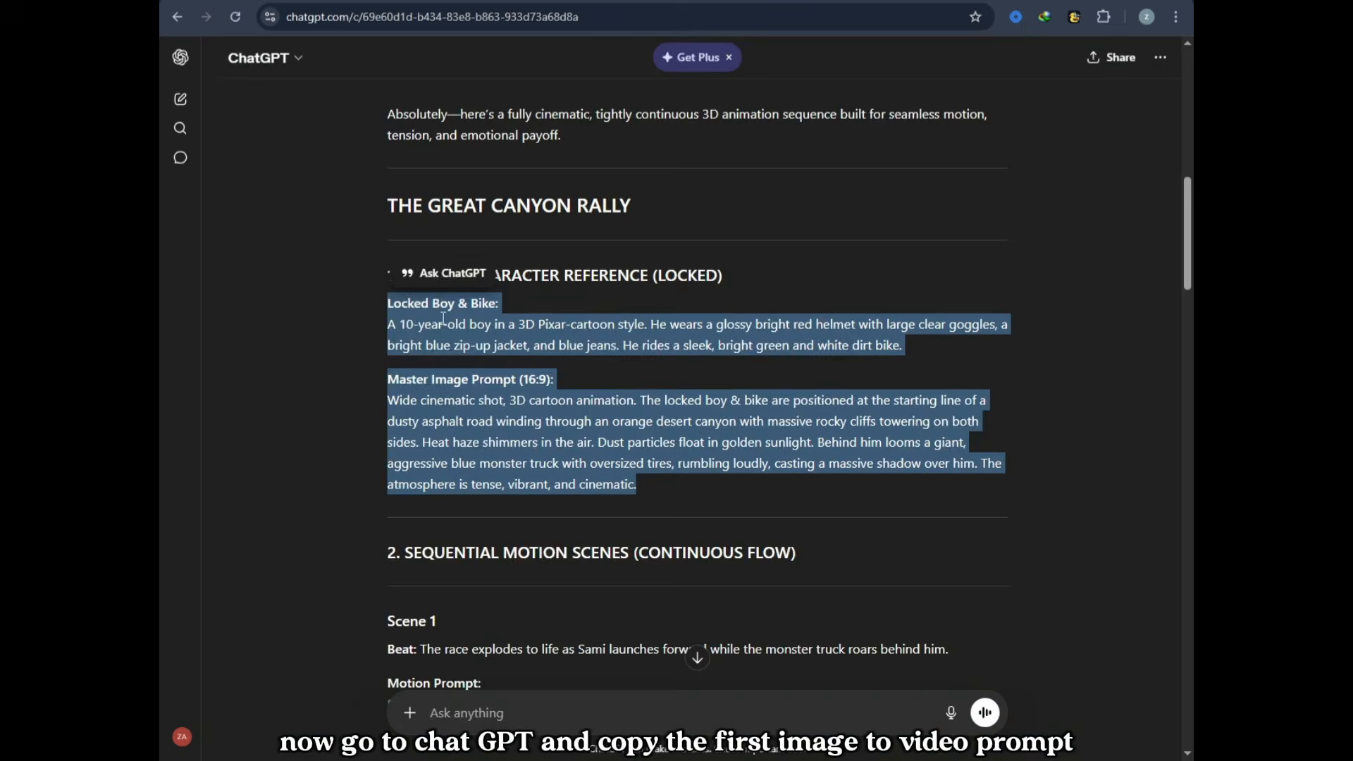
Step: Switch to ChatGPT and copy the Scene 1 motion prompt
scroll(422, 457, down, 3)
click(422, 457)
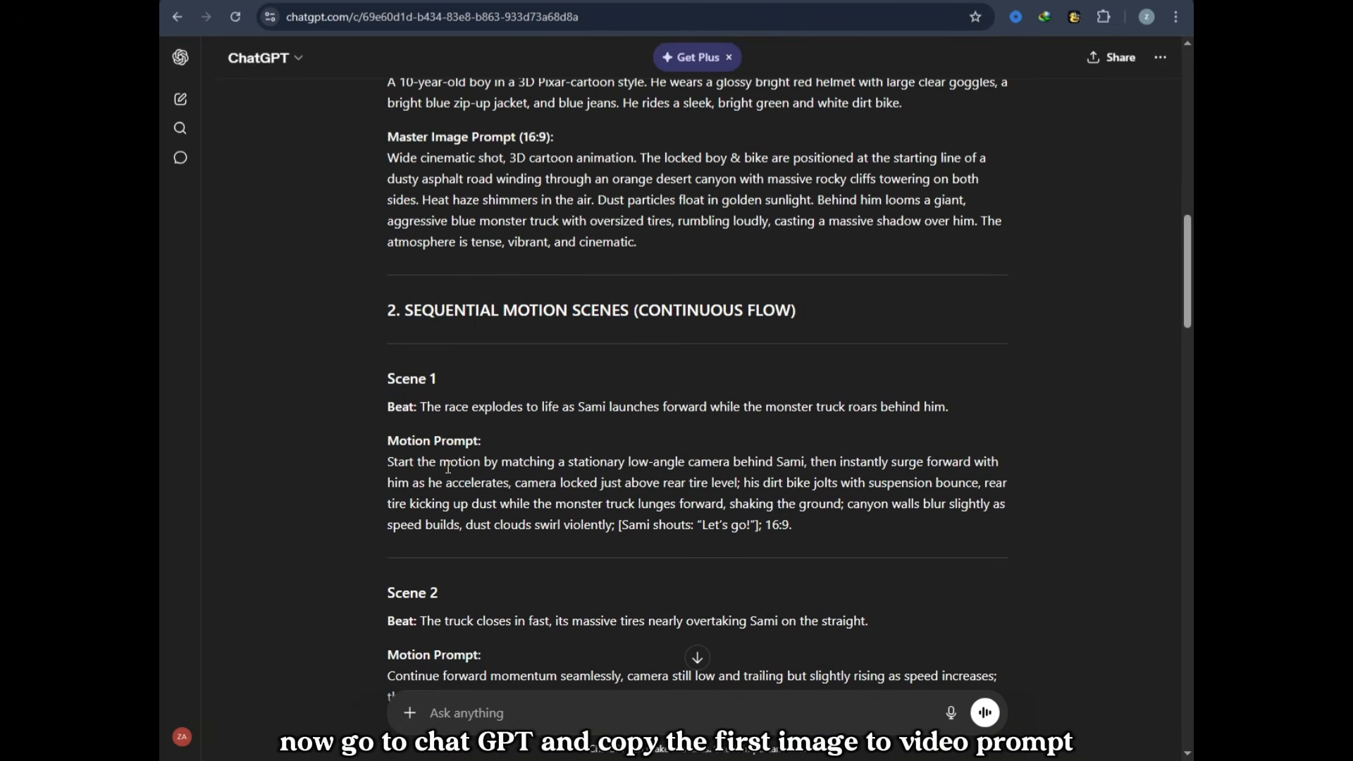
triple_click(448, 468)
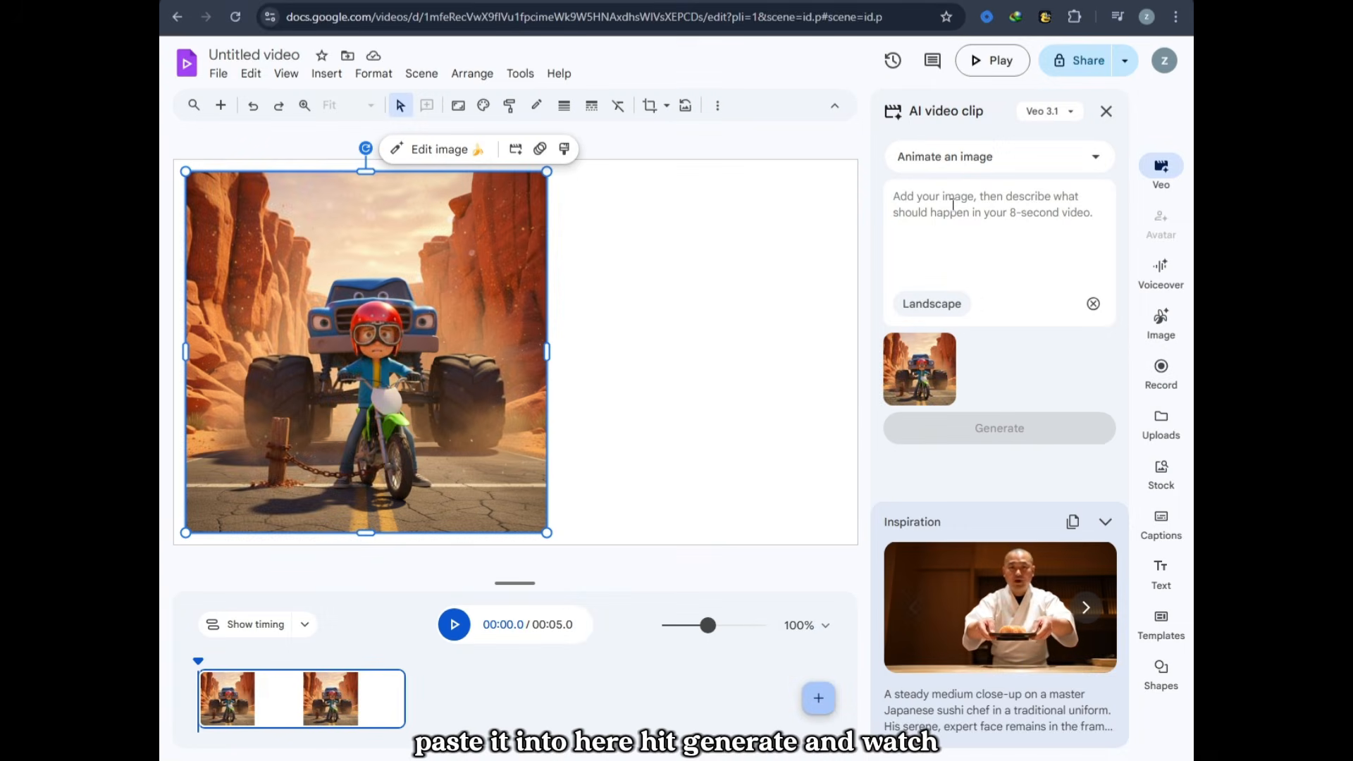
Step: Generate a Veo video clip animating the boy-and-truck image from the copied Scene 1 motion prompt, and dismiss the generation notice
click(953, 204)
key(ctrl+v)
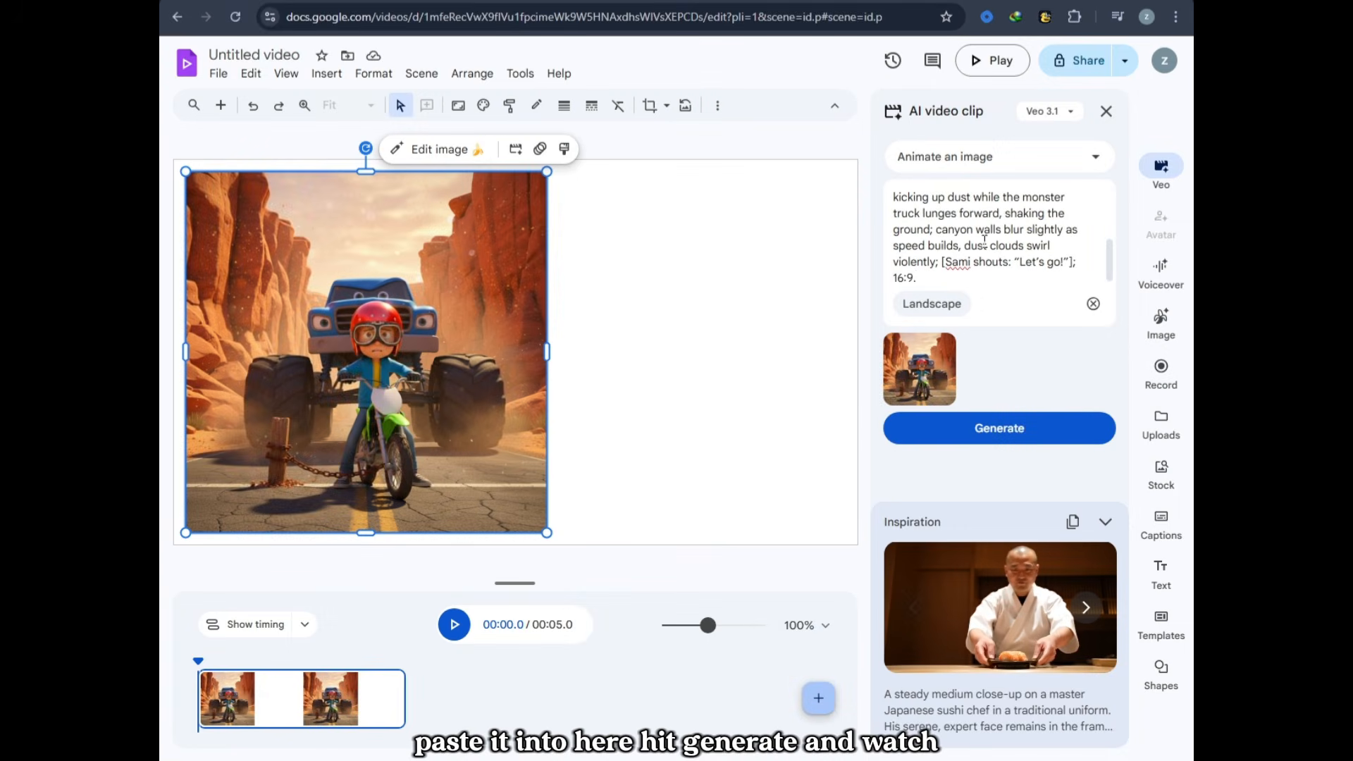
click(1021, 433)
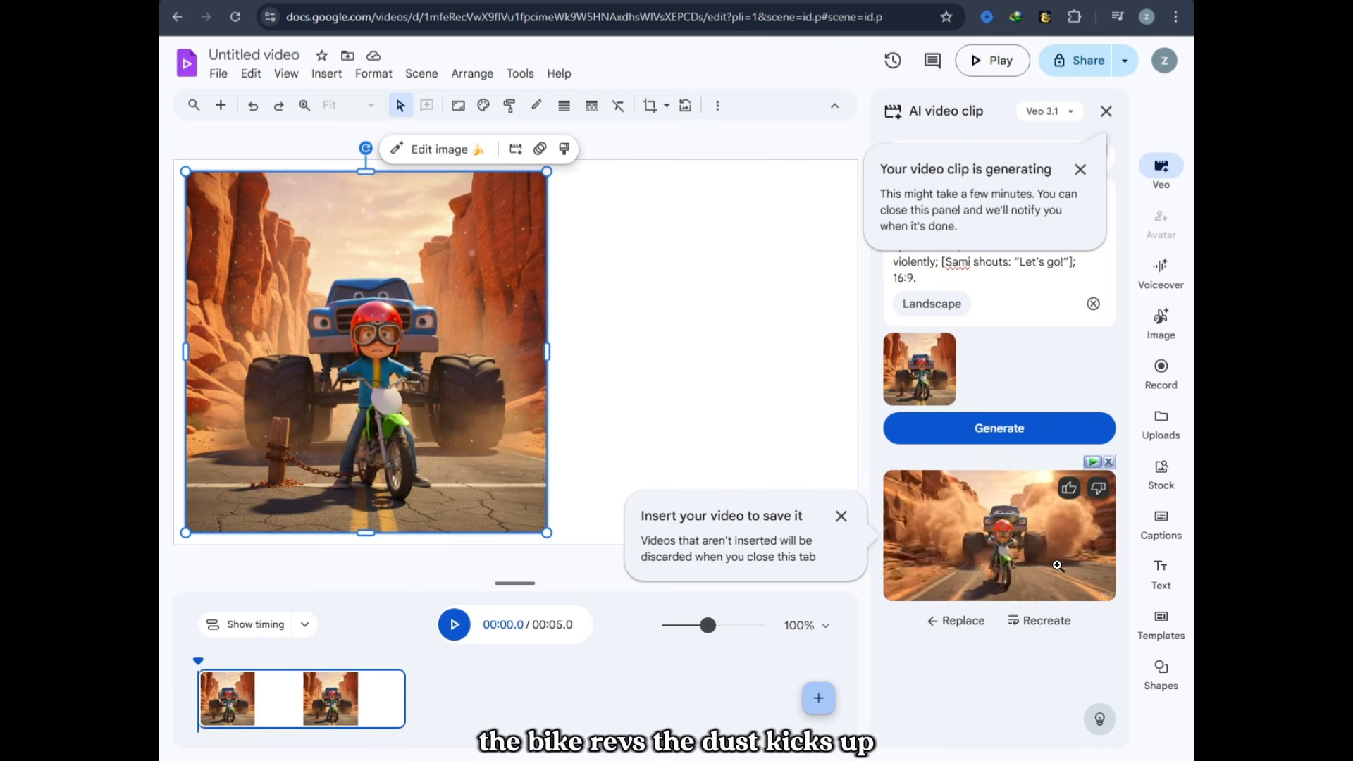
click(1080, 170)
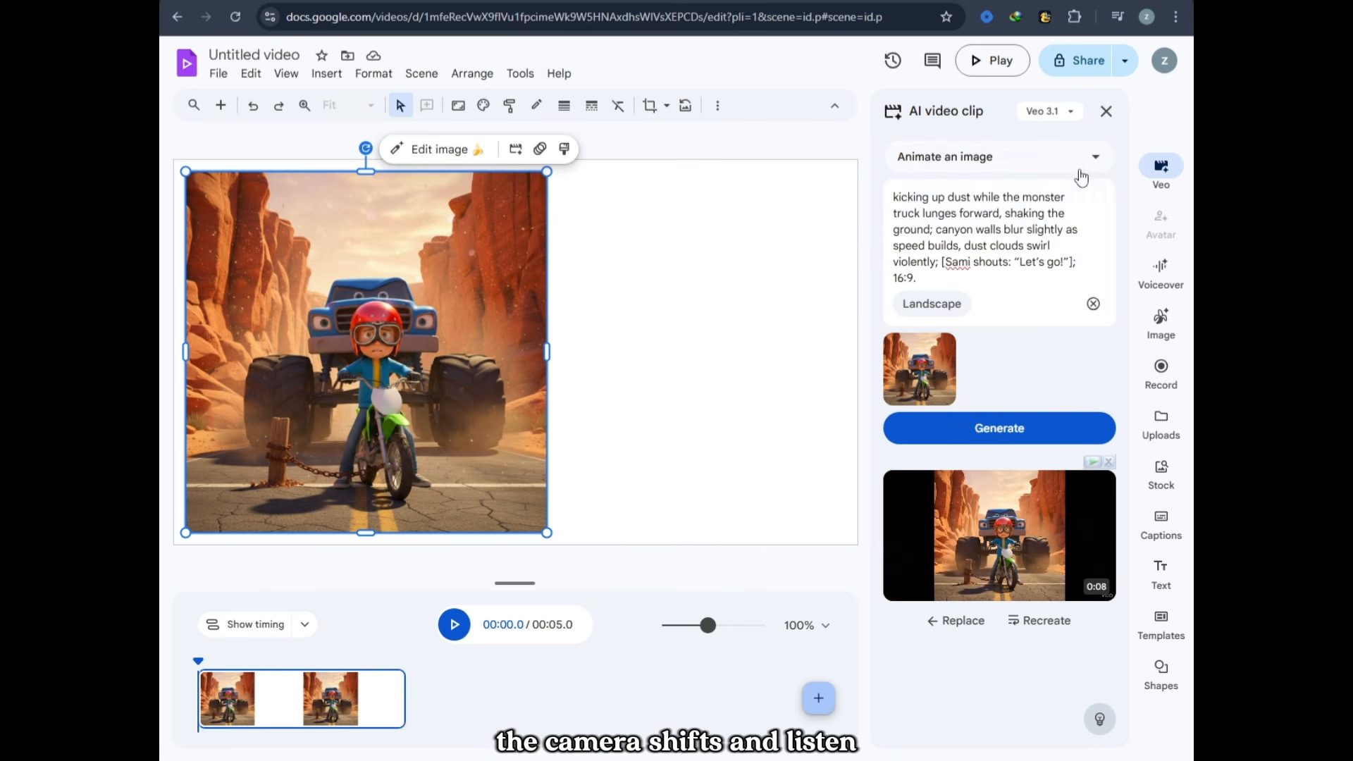
Step: Preview the generated Scene 1 clip and insert it into the current scene
click(1016, 561)
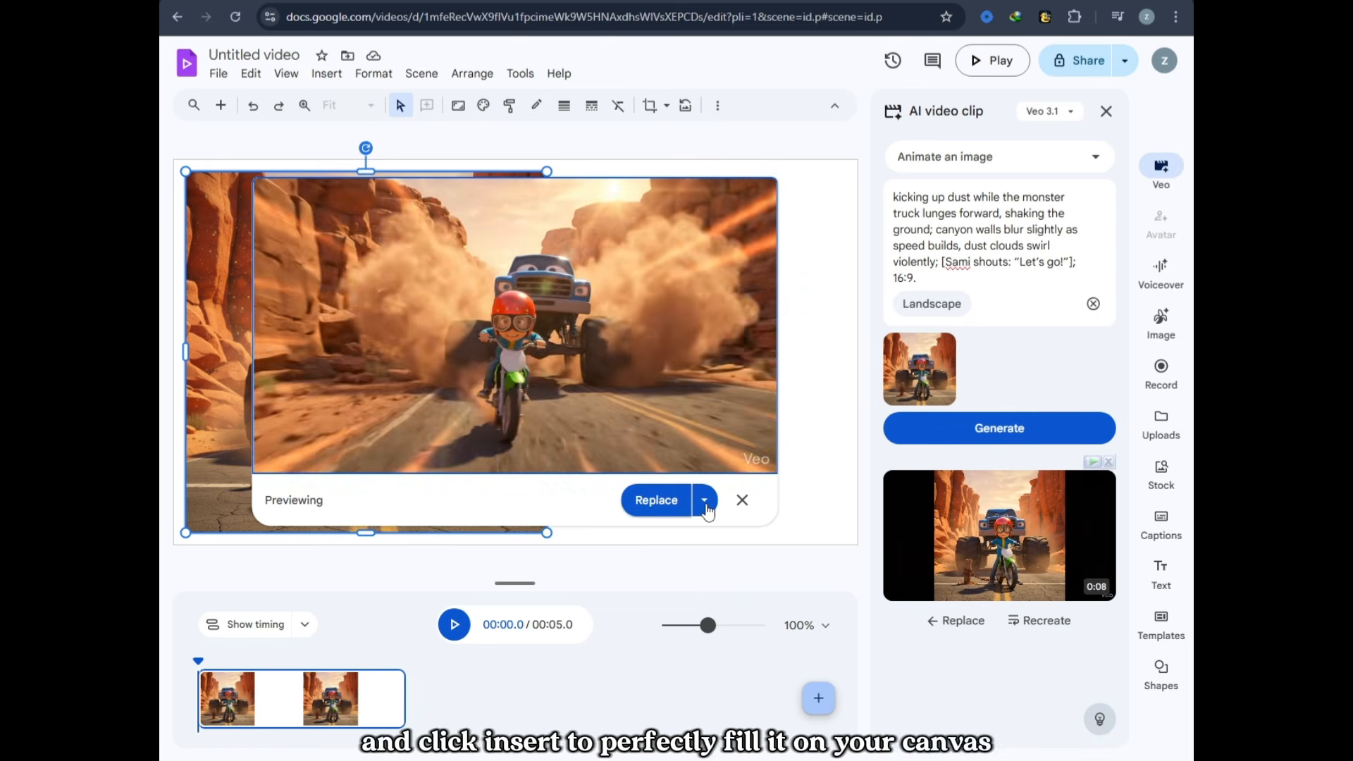
click(705, 502)
click(688, 537)
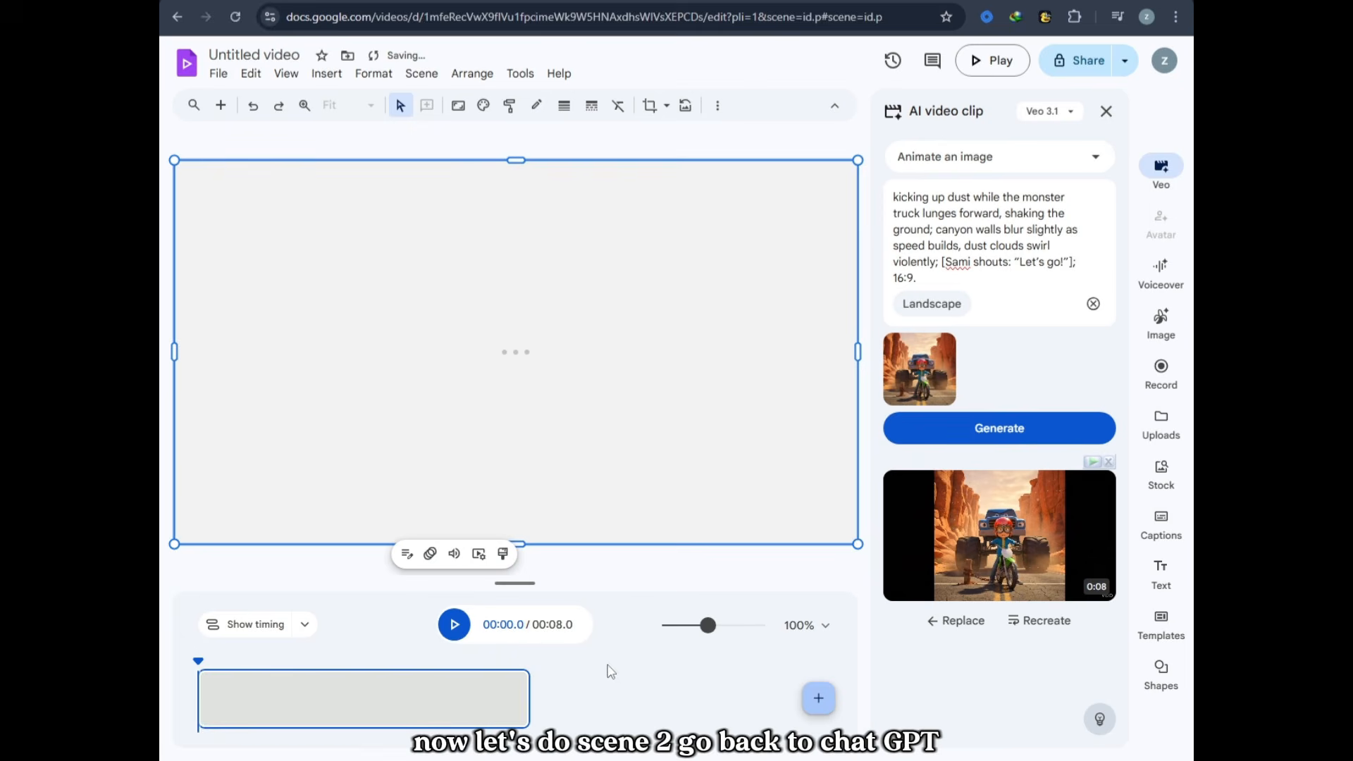
Step: Switch to ChatGPT and copy the Scene 2 motion prompt
click(272, 2)
click(518, 551)
scroll(529, 543, down, 5)
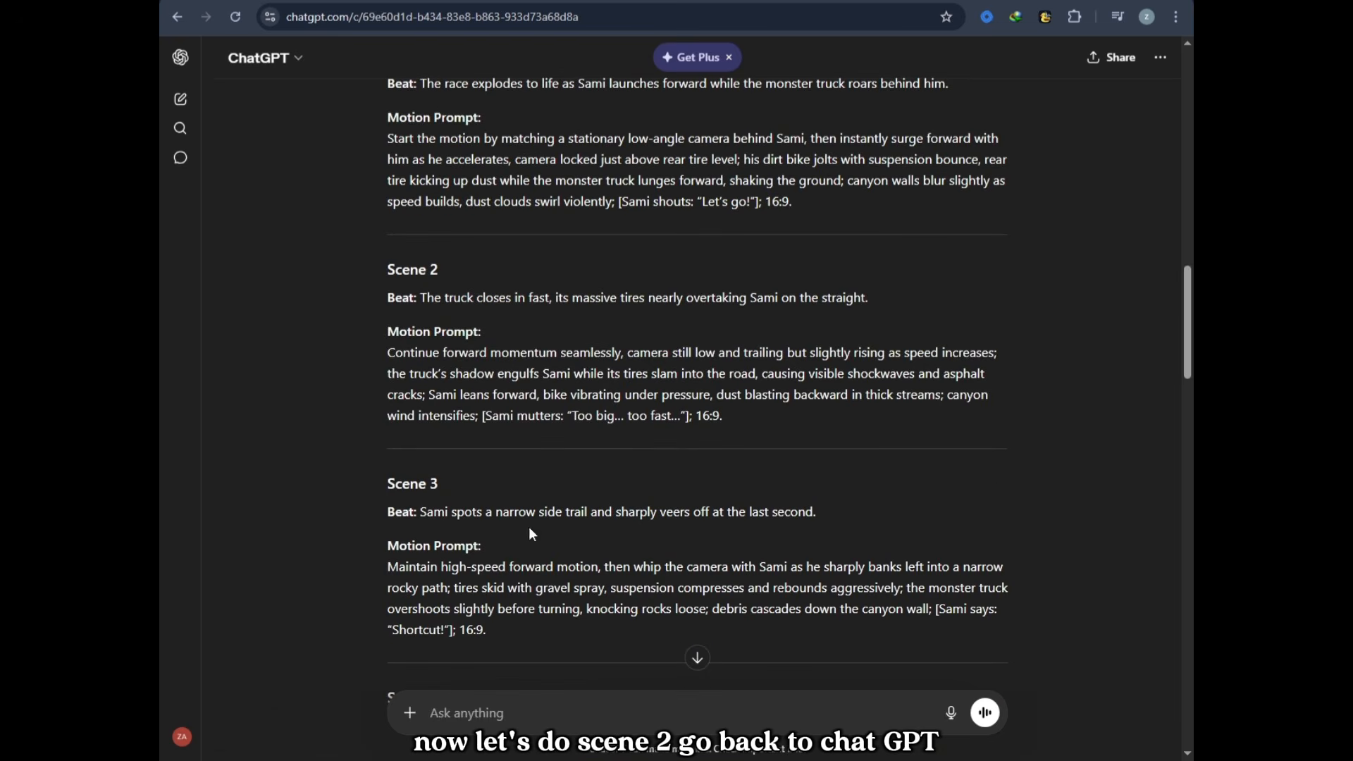
drag(388, 353, 731, 423)
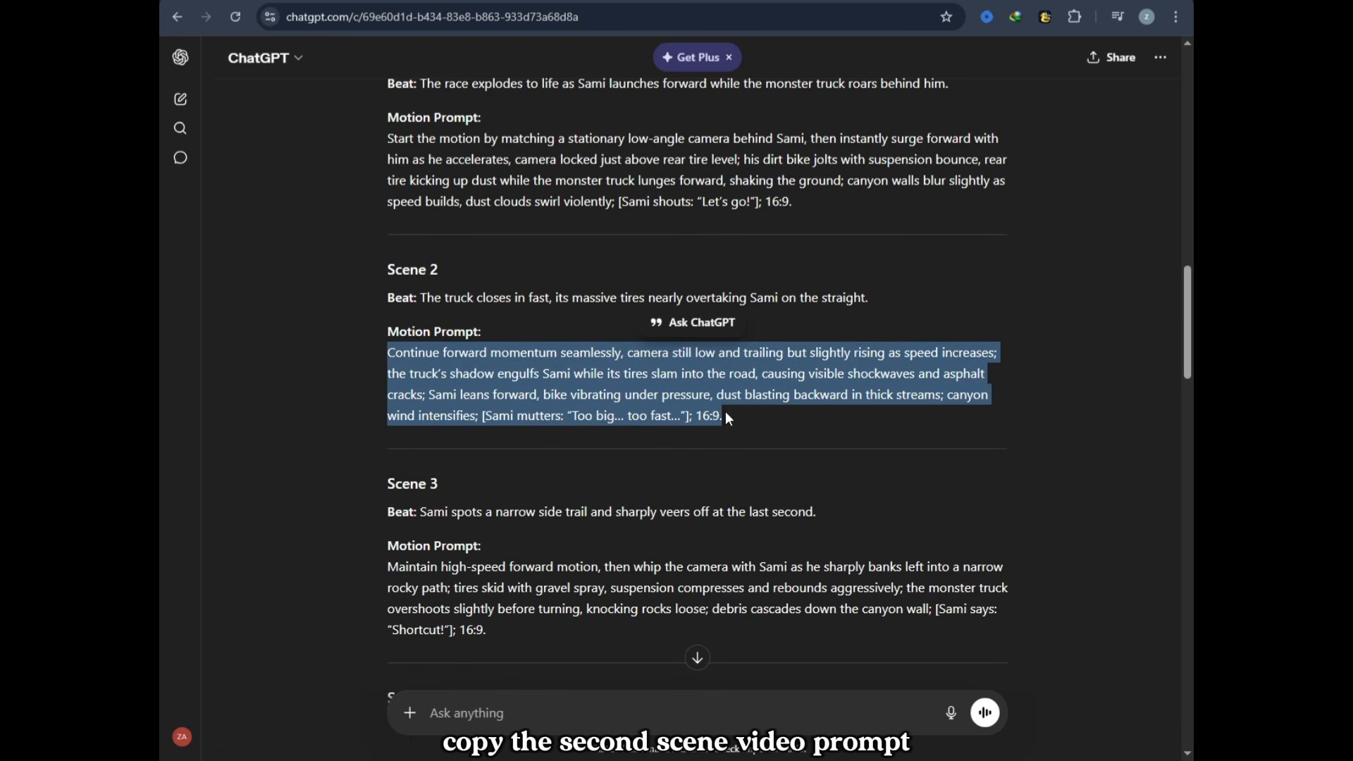
Step: Switch to Google Vids, replace the video prompt with the copied Scene 2 motion prompt and generate the clip
click(437, 1)
key(ctrl+a)
key(ctrl+v)
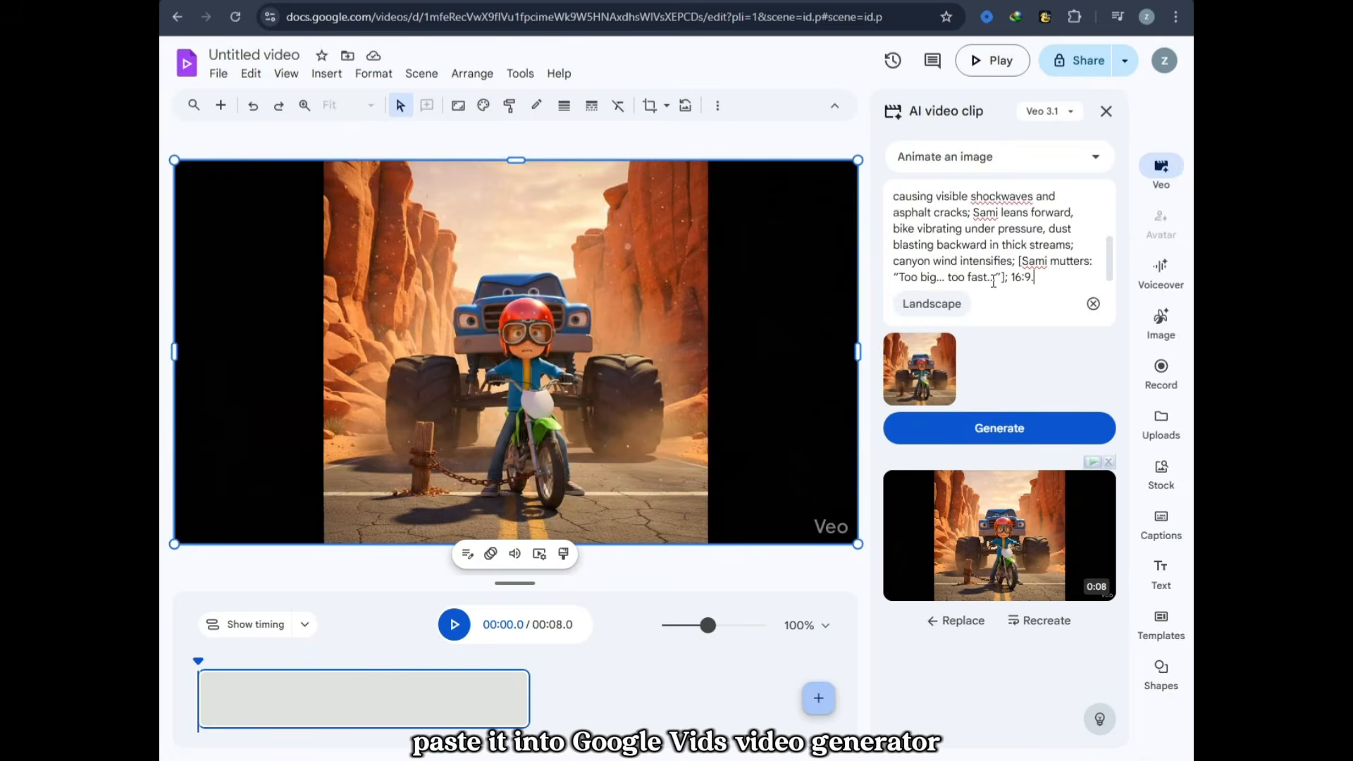
click(1007, 429)
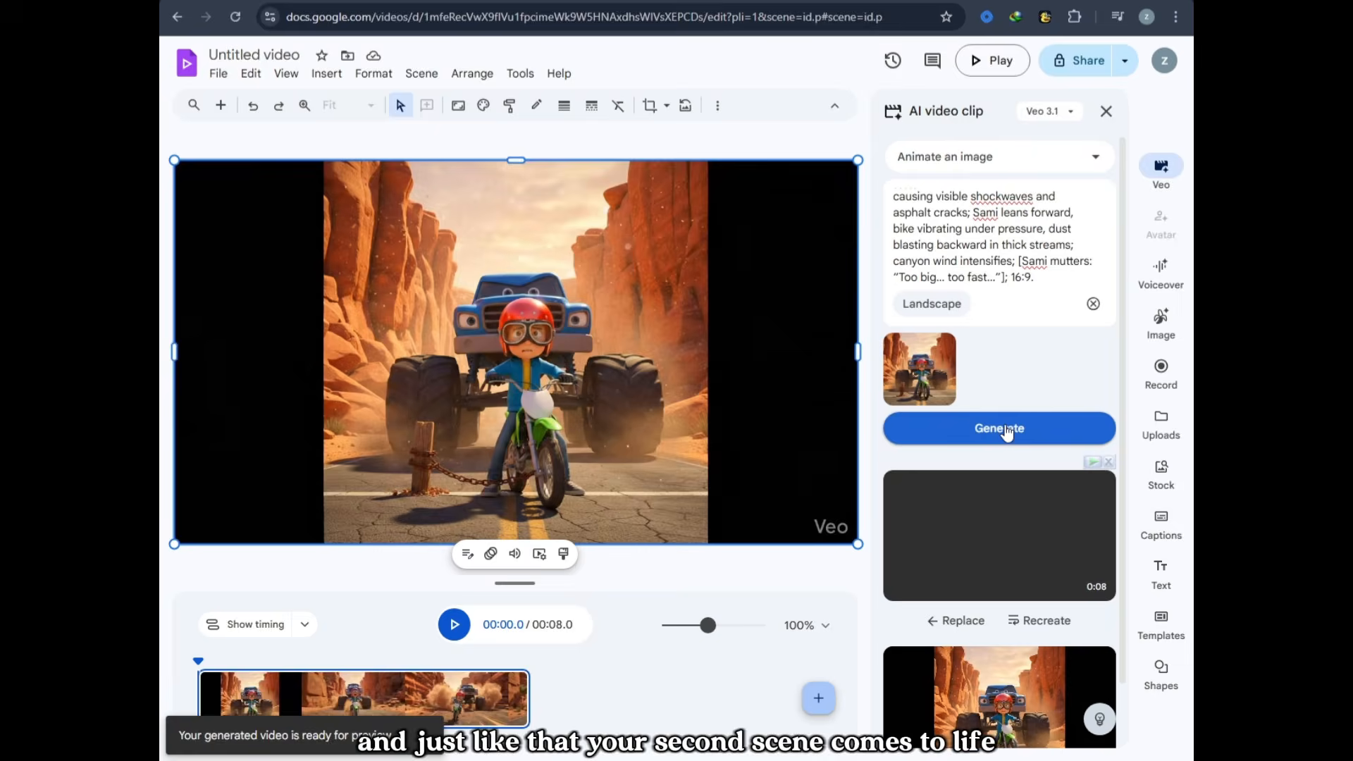
Step: Preview the generated Scene 2 clip, insert it, and dismiss the sound quality suggestion
mouse_move(1016, 550)
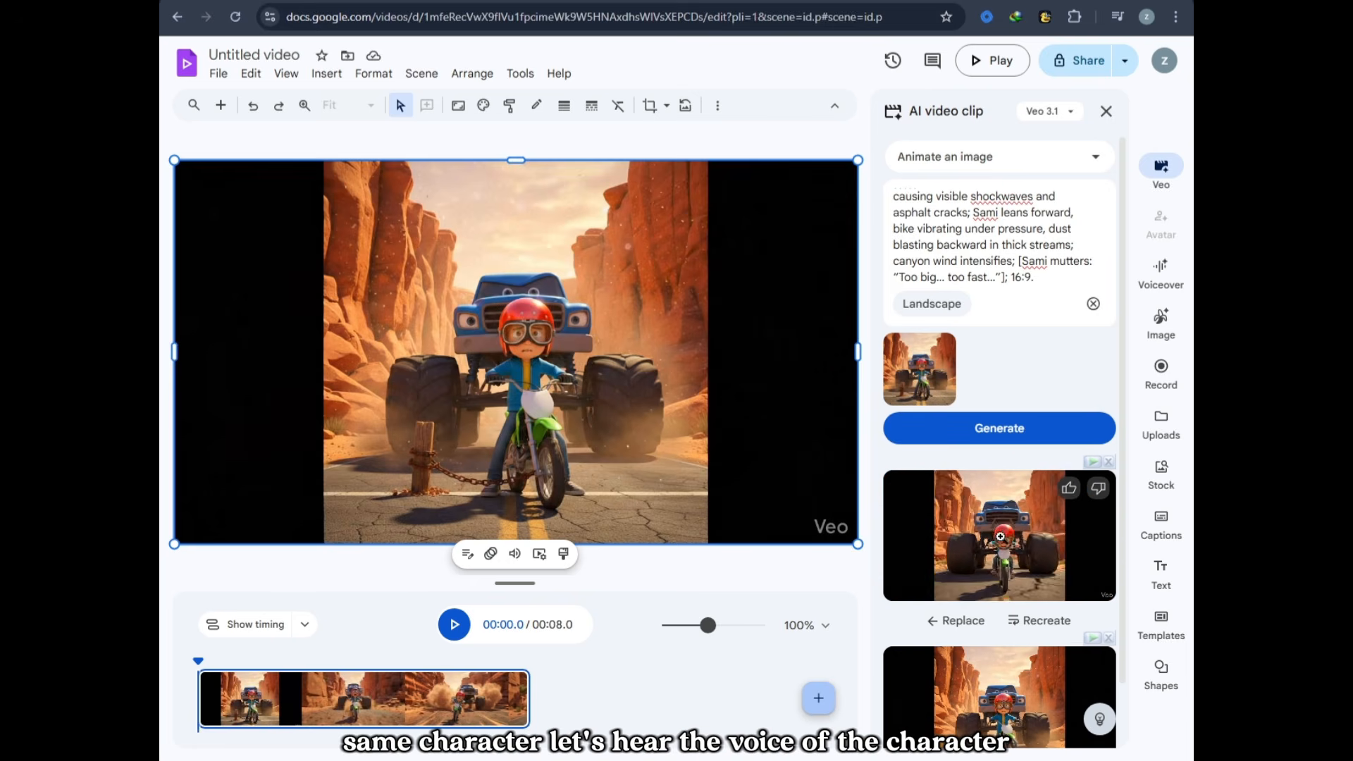
click(1044, 537)
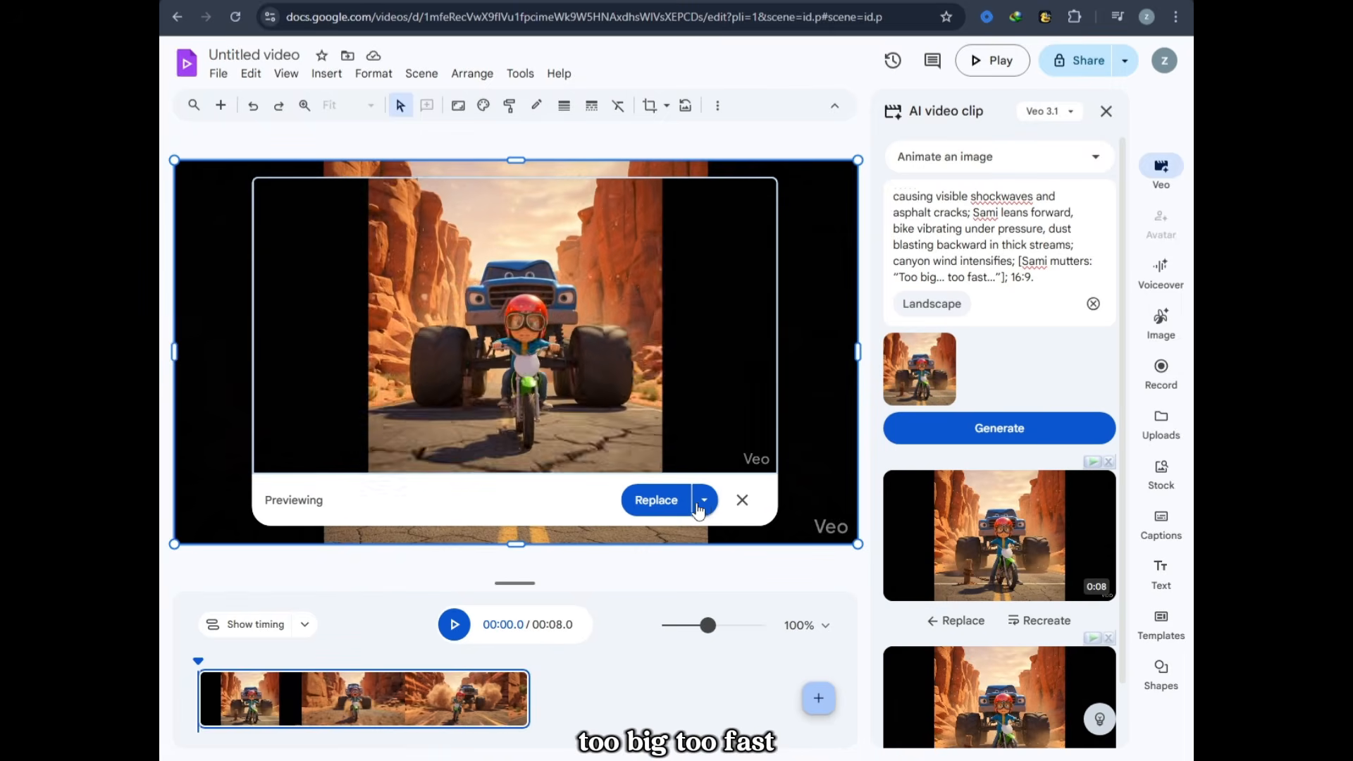
click(703, 502)
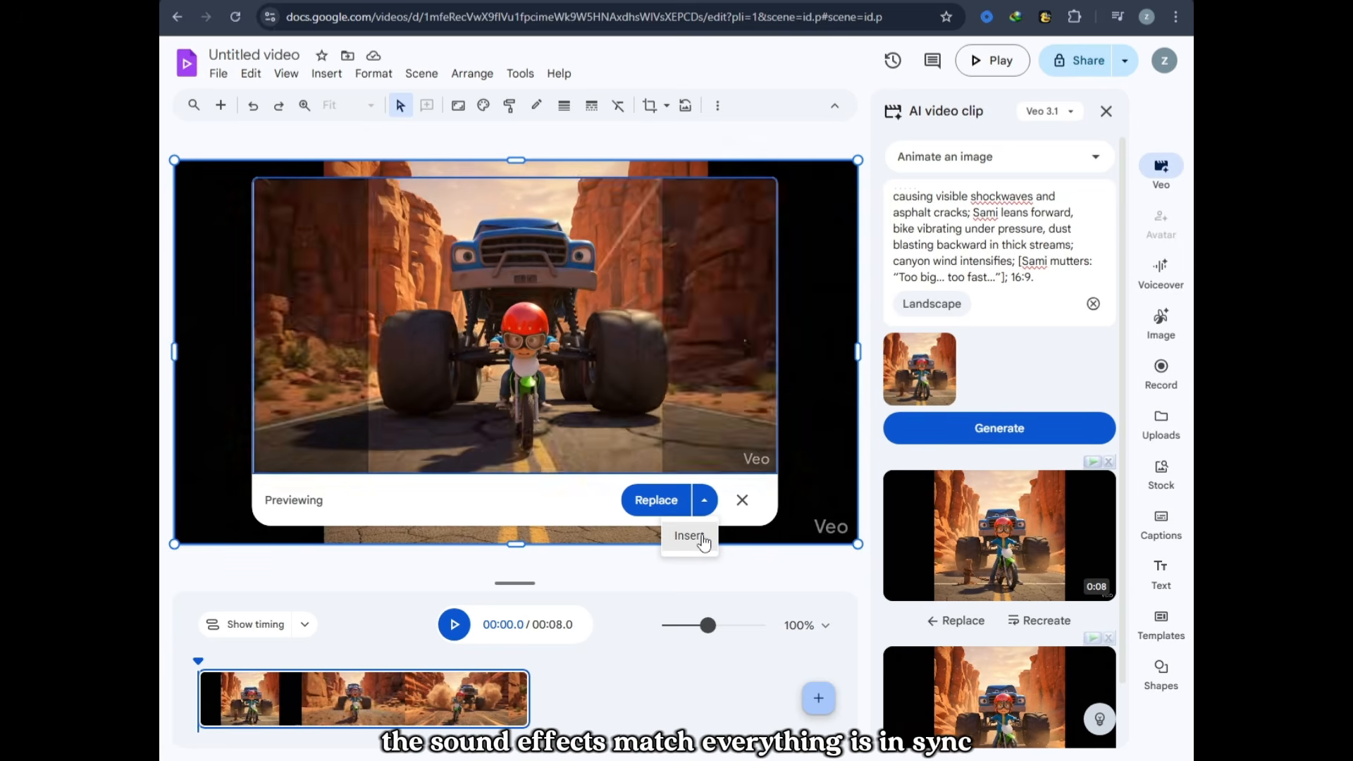
click(688, 537)
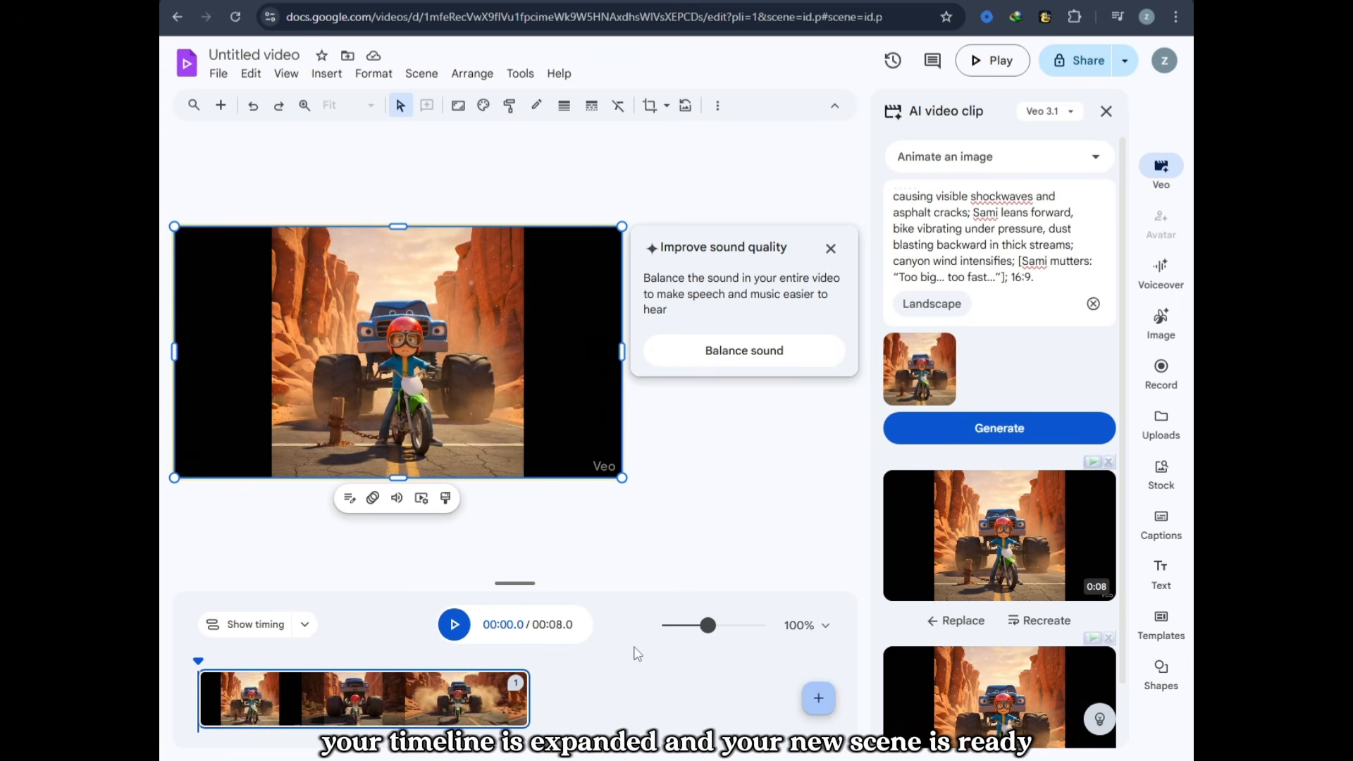
click(831, 249)
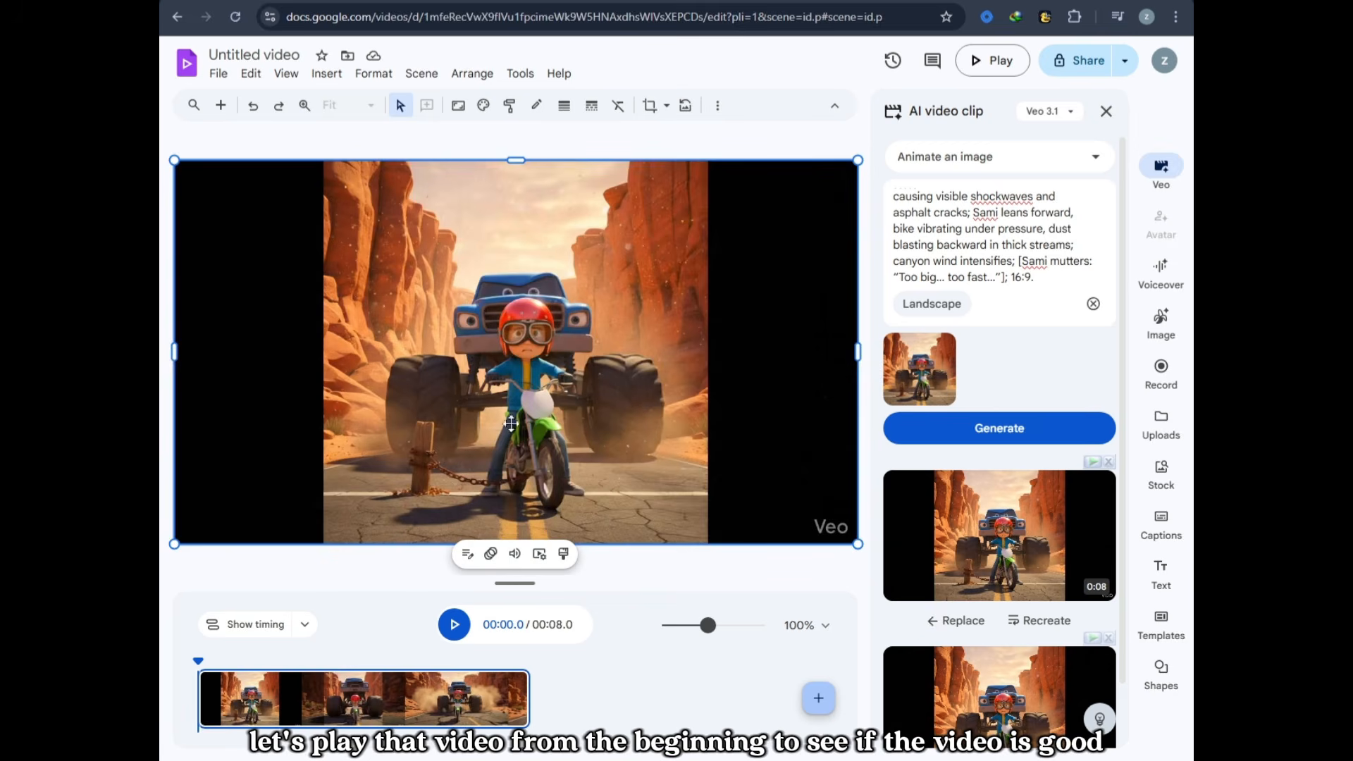
Step: Open the inserted clip's transcript and play the video from the beginning to check it
click(467, 558)
click(454, 625)
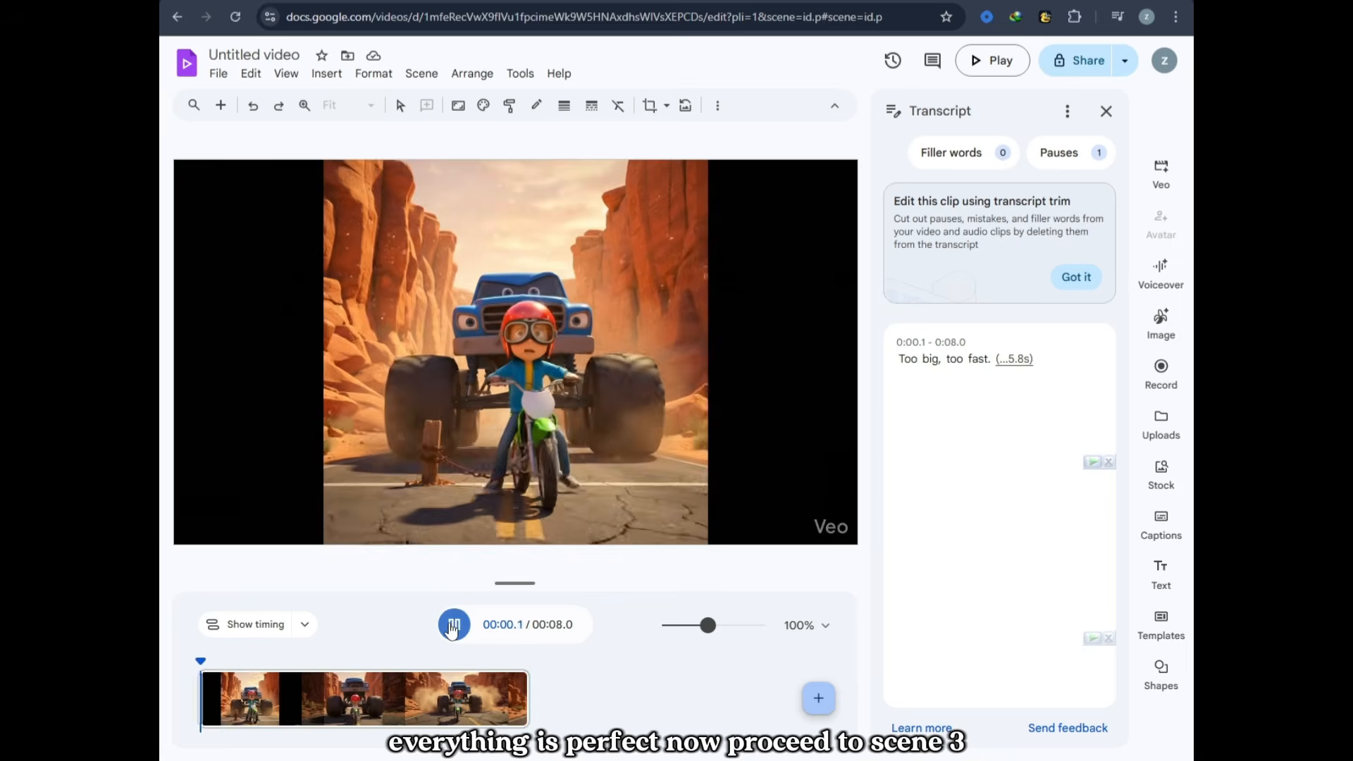
click(454, 625)
click(448, 659)
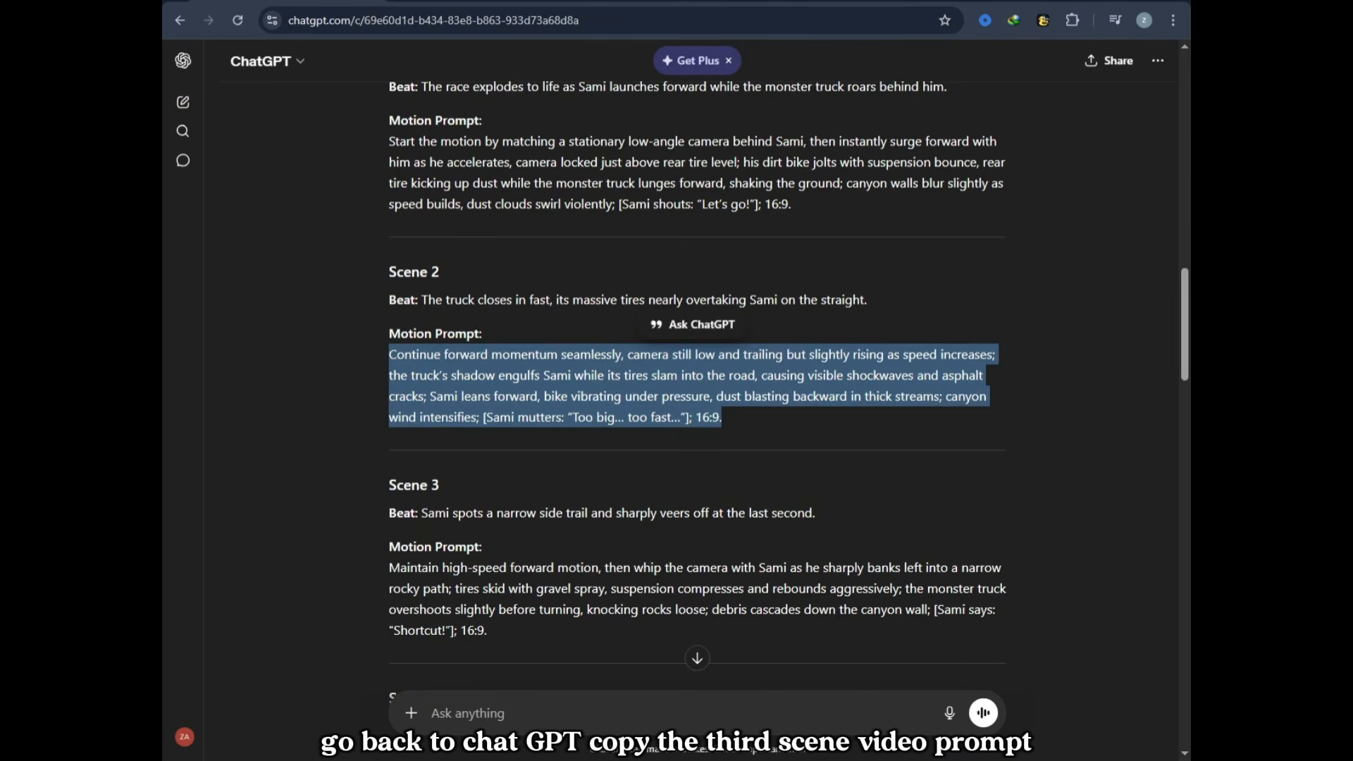
click(576, 665)
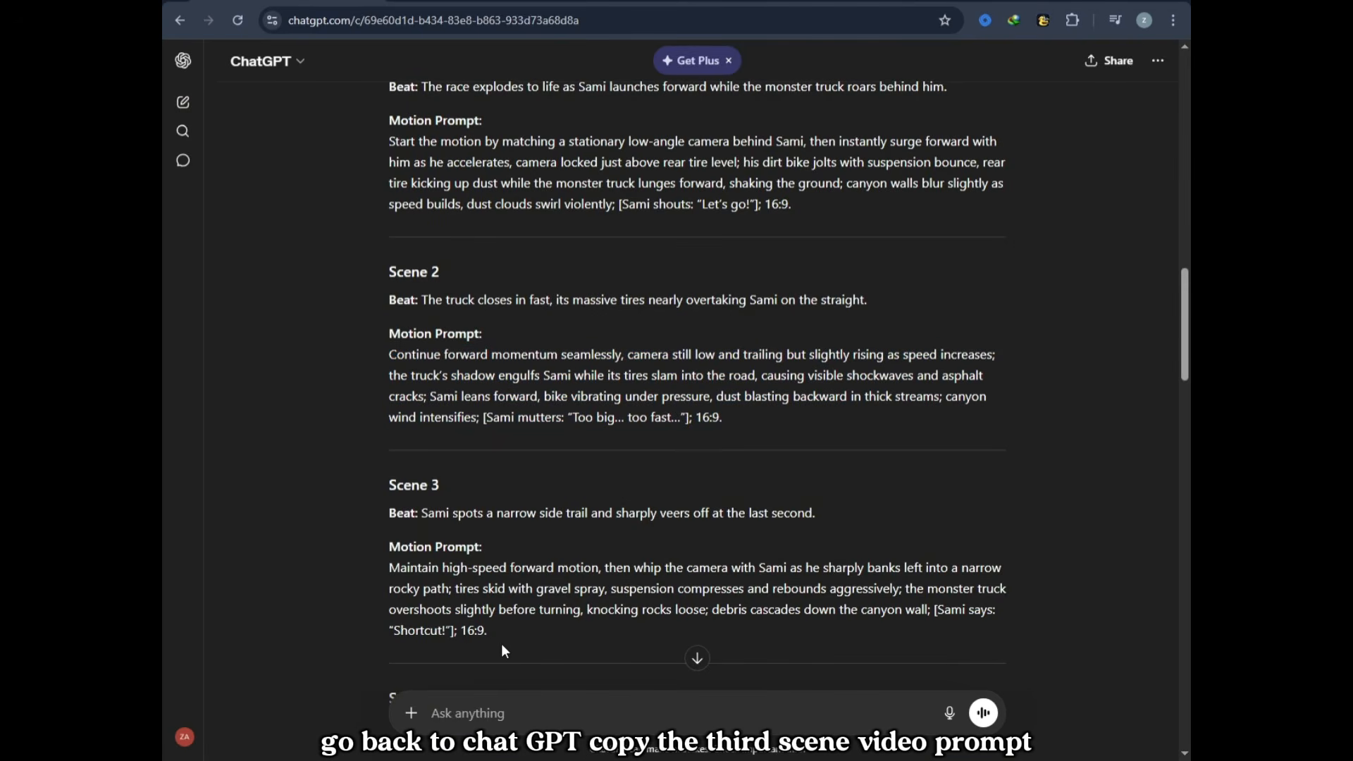
Step: Copy the Scene 3 motion prompt from ChatGPT and generate a video clip from it in Google Vids
drag(500, 645, 392, 570)
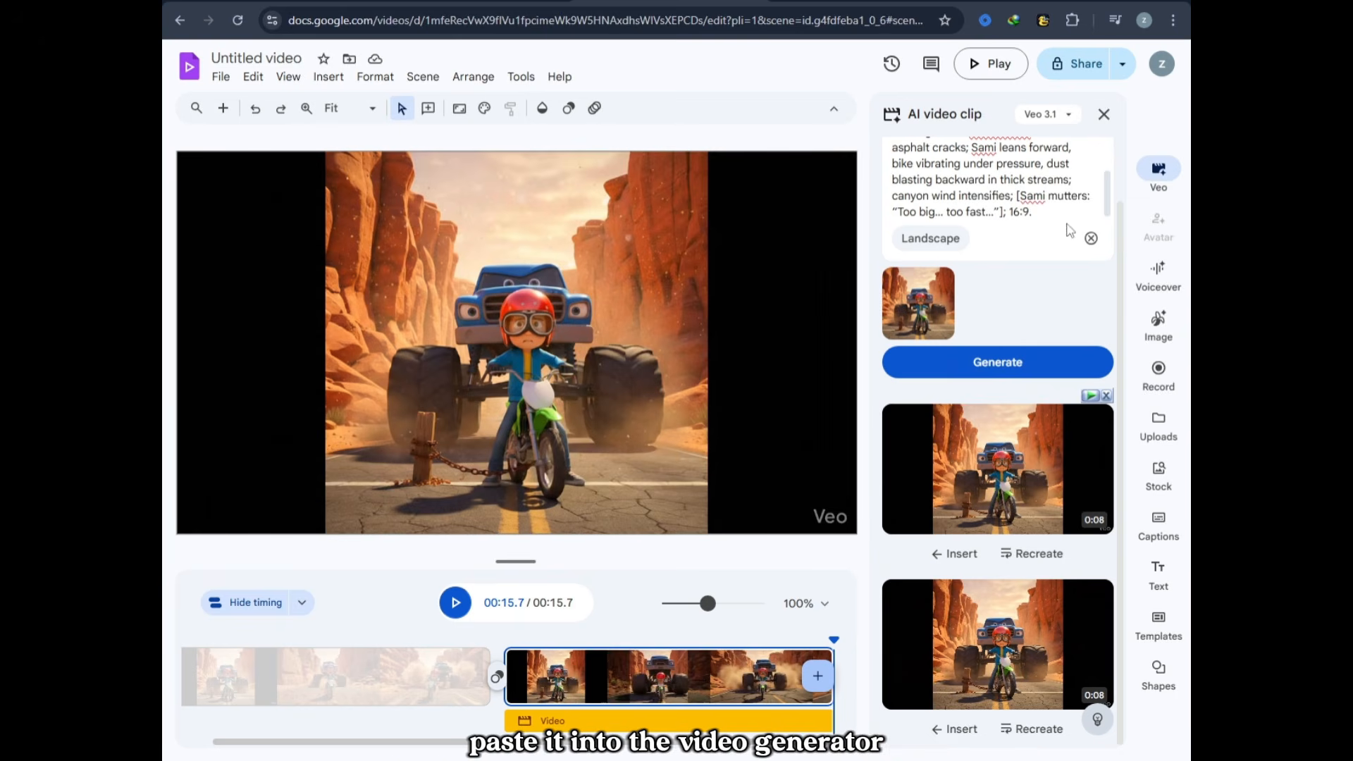
key(ctrl+a)
key(ctrl+v)
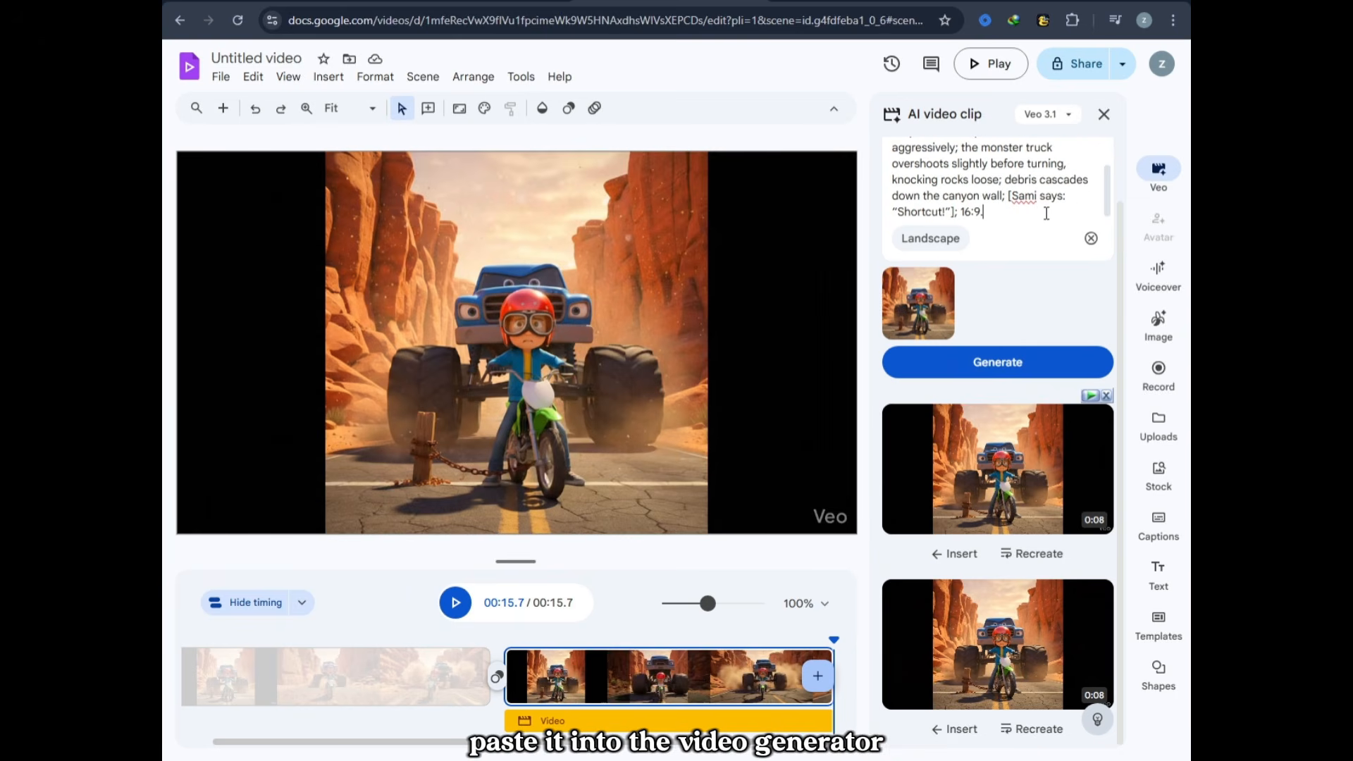
click(1020, 365)
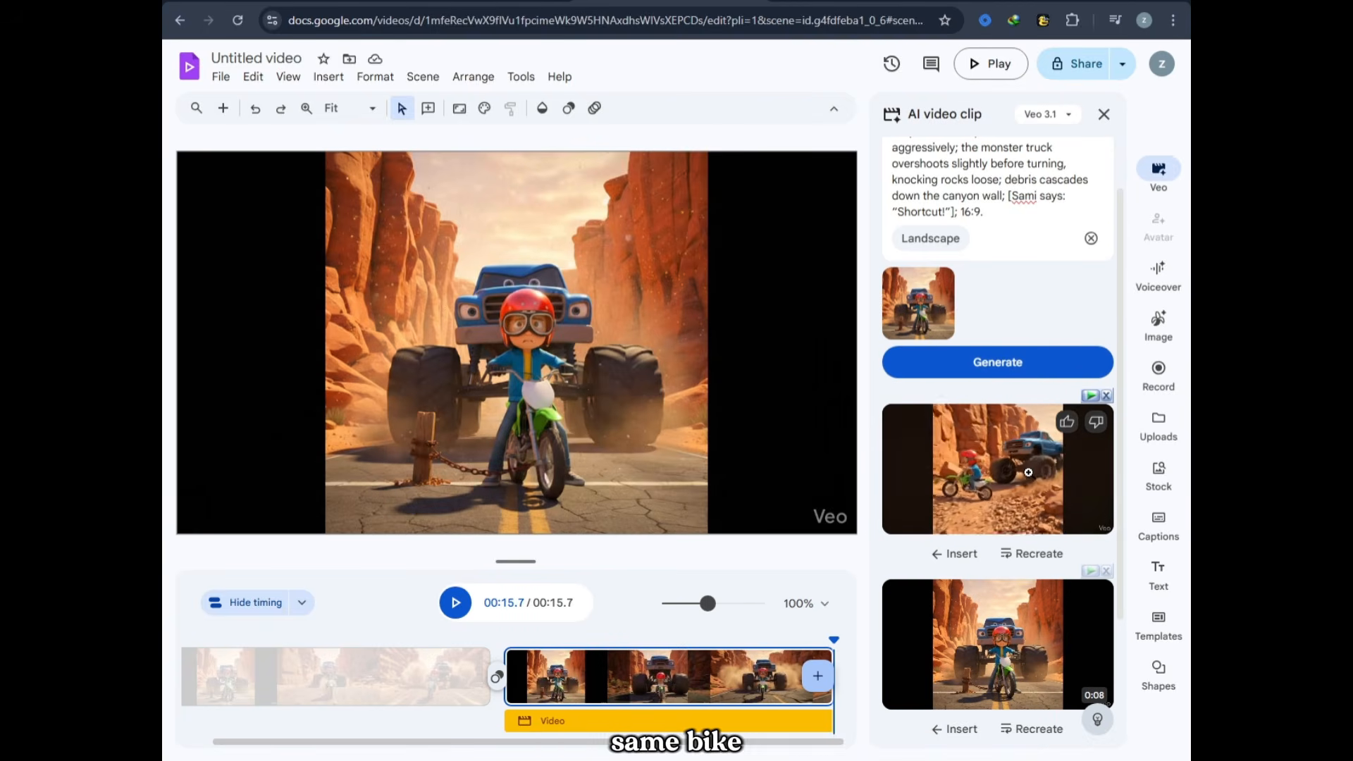
Step: Preview the generated Scene 3 clip, insert it in a new scene, and move the playhead to about 23.4 seconds
click(1038, 472)
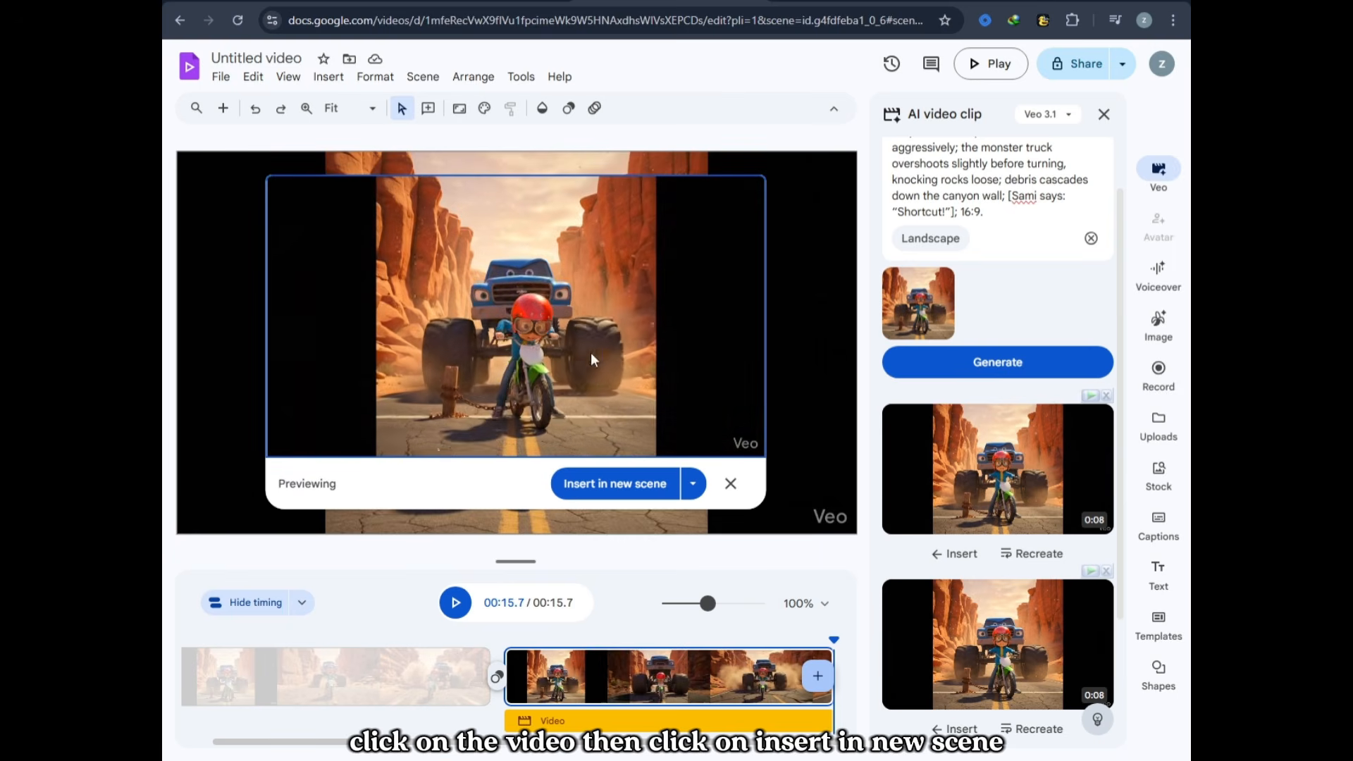
click(614, 484)
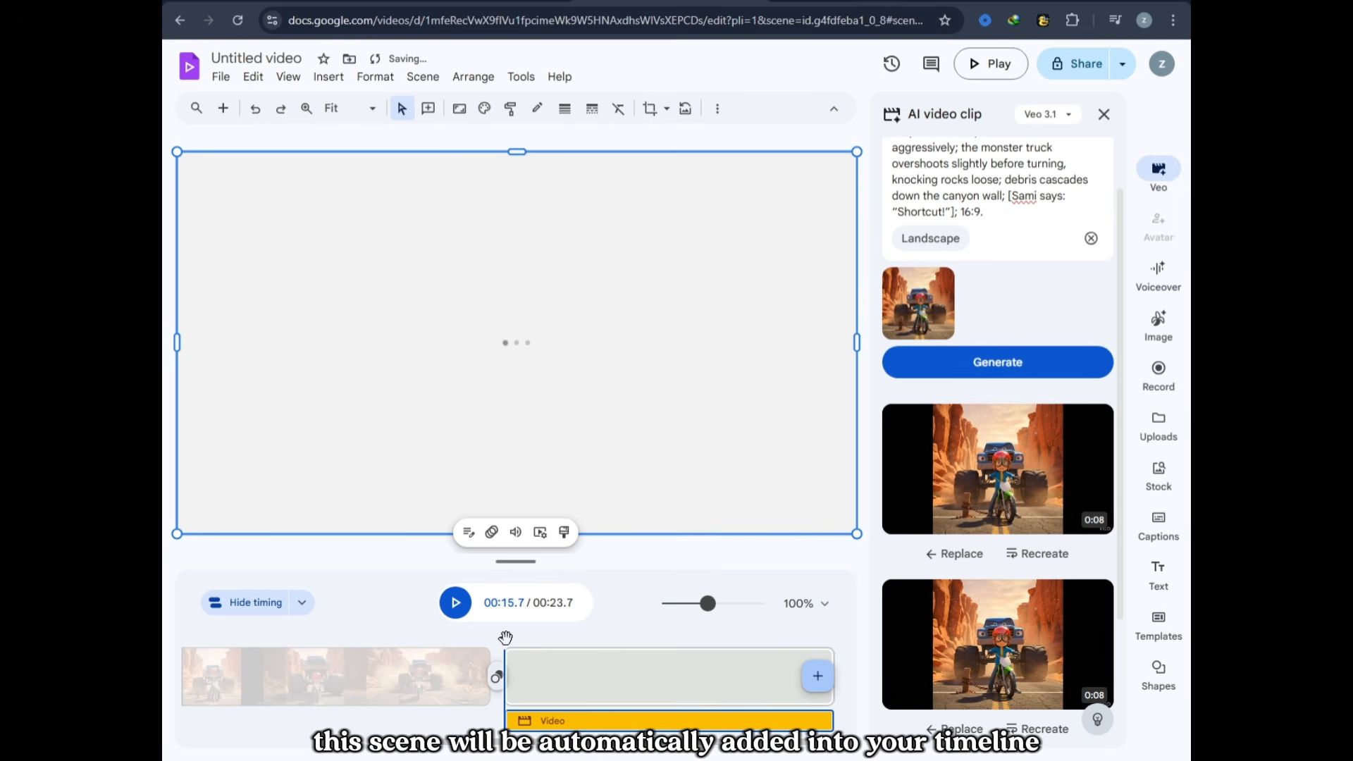
drag(505, 638, 821, 638)
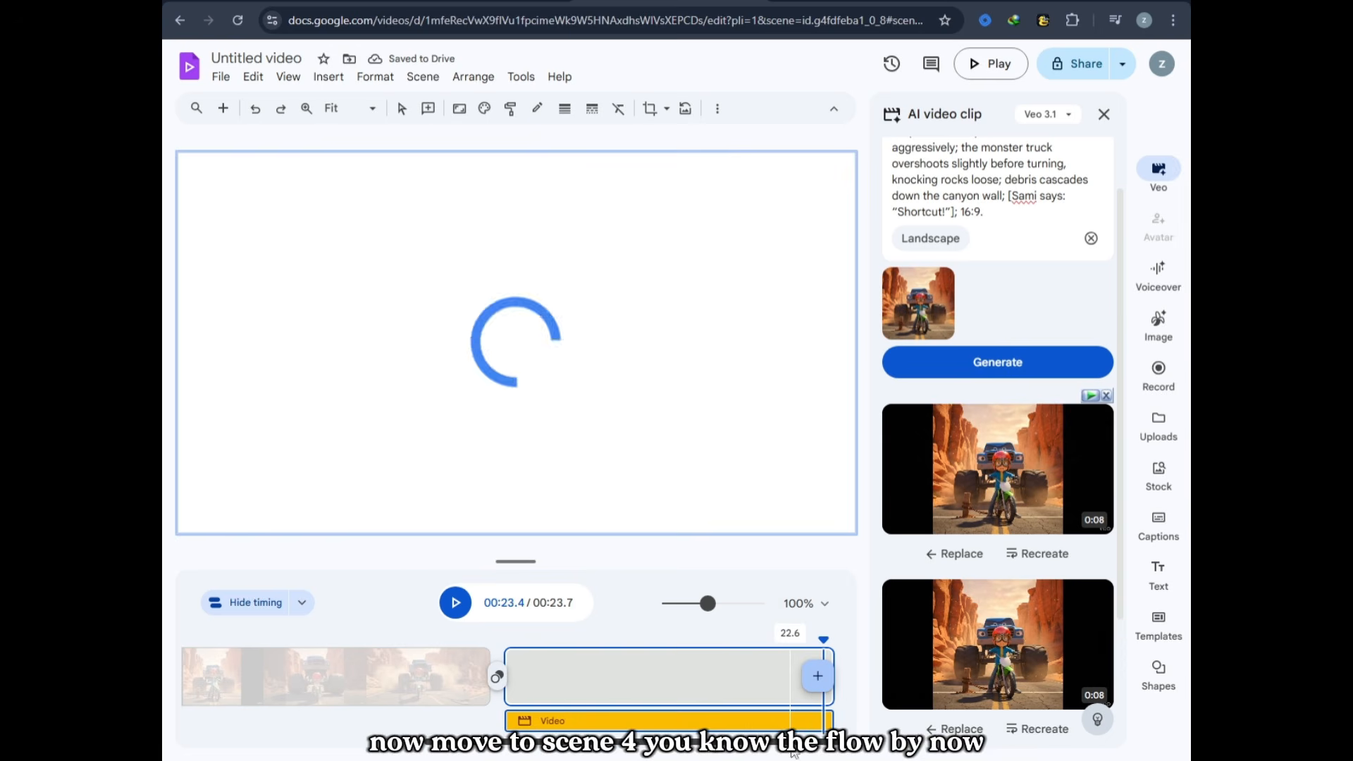
Step: Switch to ChatGPT and copy the Scene 4 motion prompt
key(ctrl+Tab)
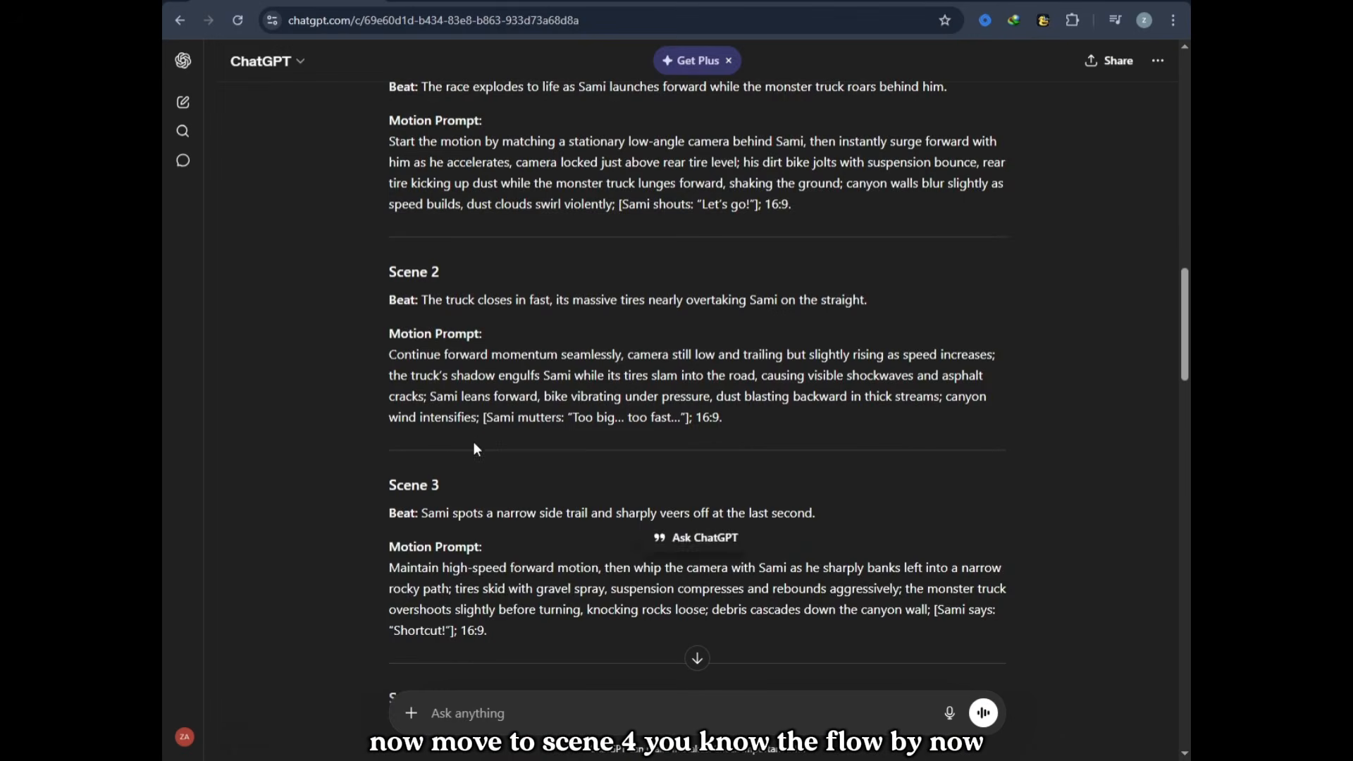
scroll(534, 426, down, 7)
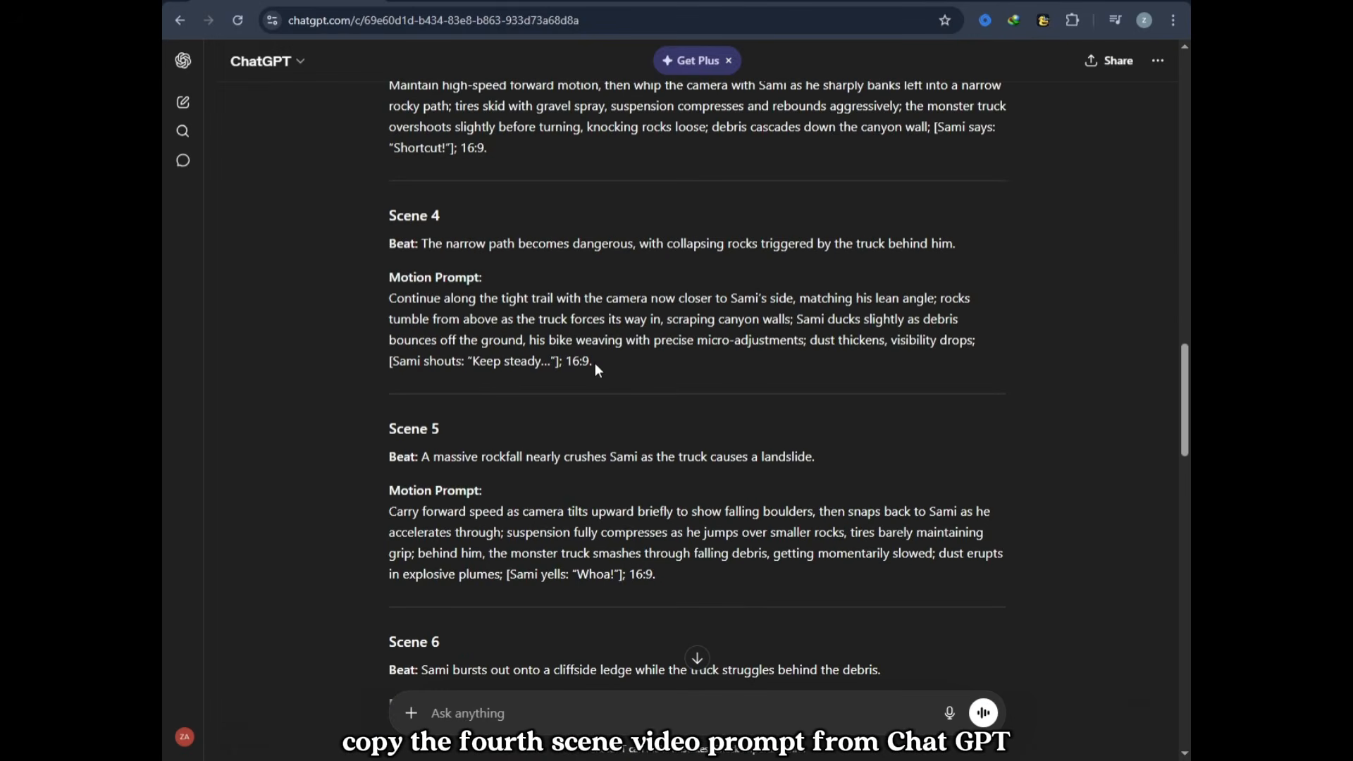
drag(594, 362, 386, 305)
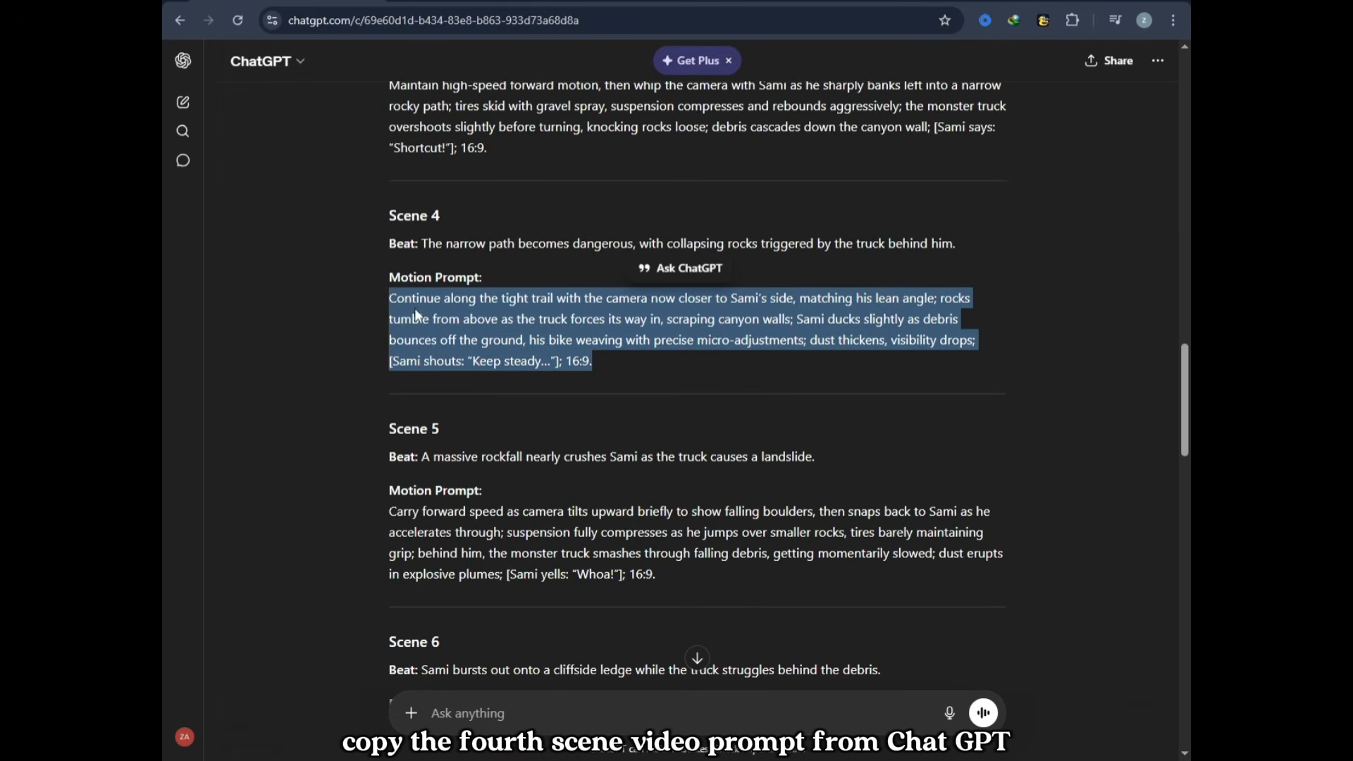
key(ctrl+c)
Step: Switch to Google Vids, replace the video prompt with the copied Scene 4 motion prompt and generate the clip
key(ctrl+shift+Tab)
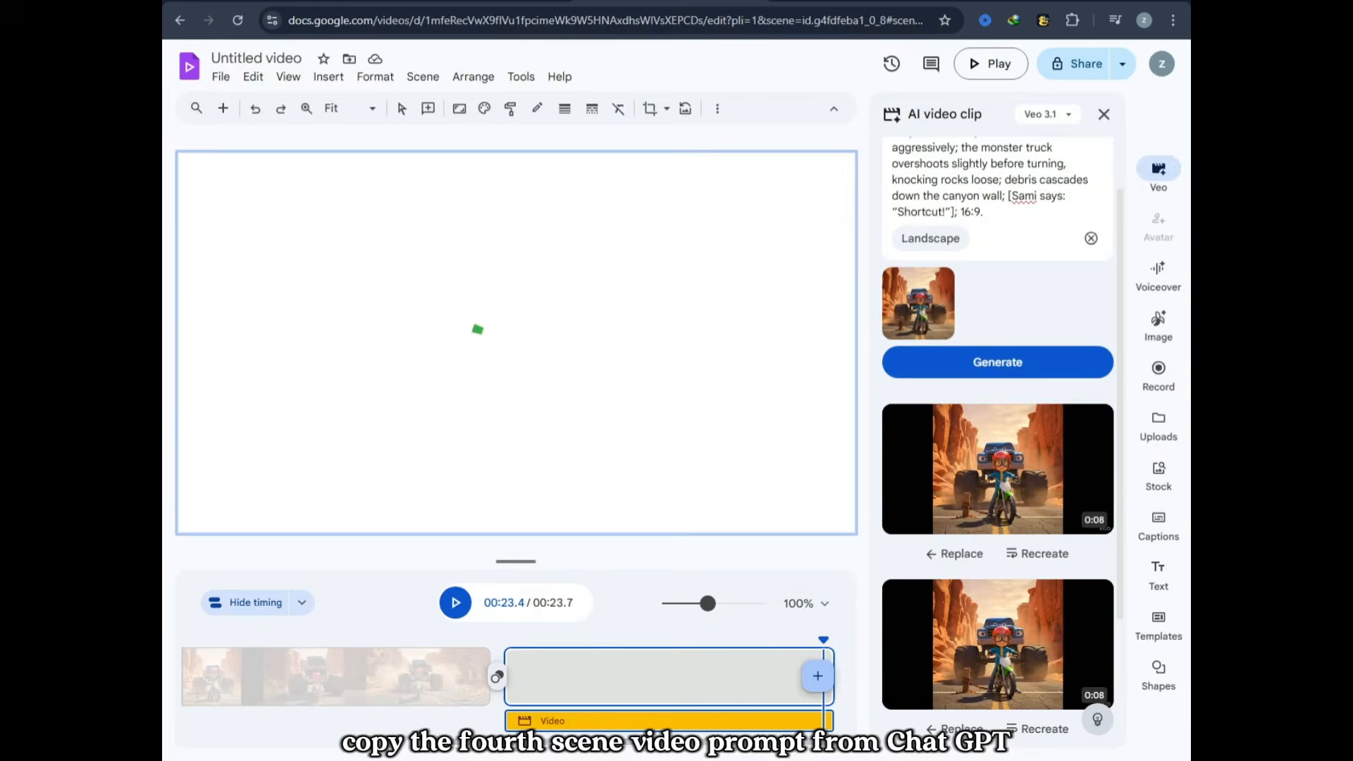
triple_click(991, 212)
key(ctrl+v)
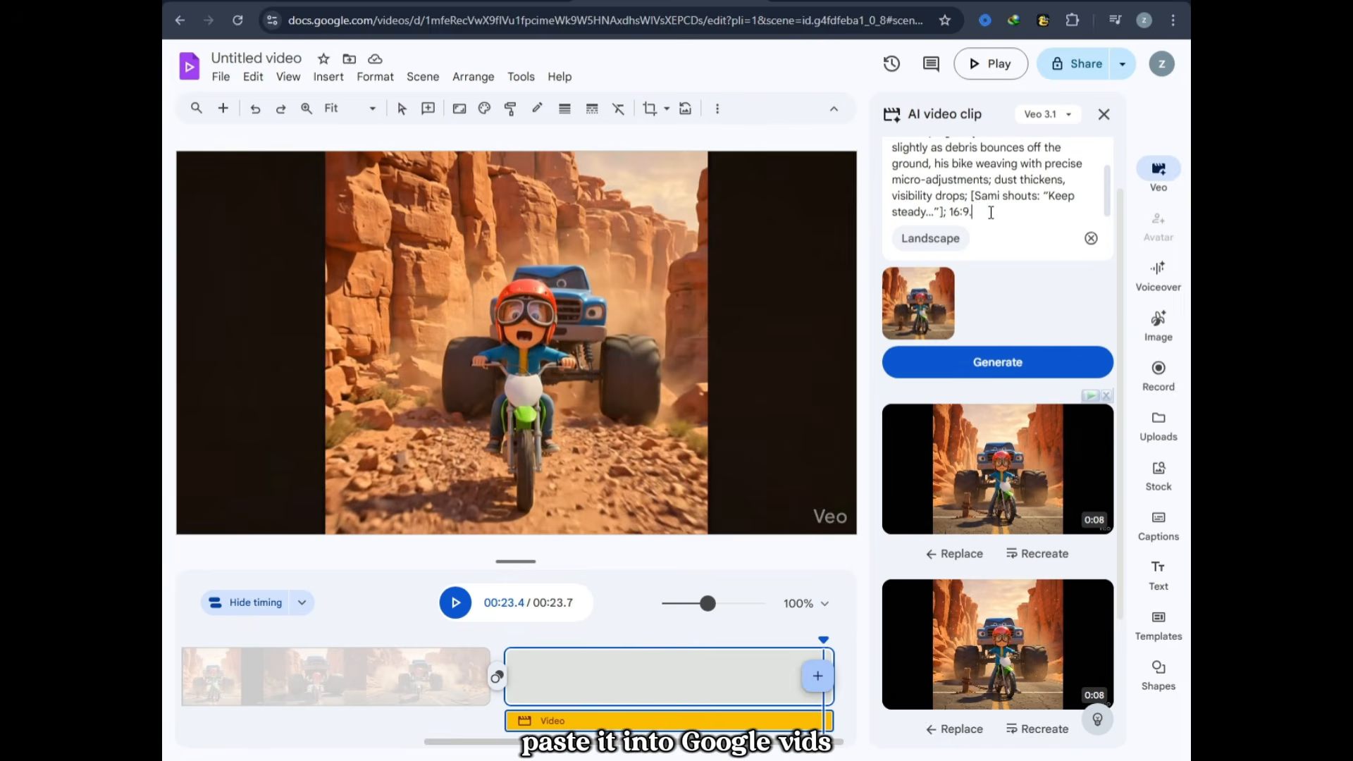
click(1022, 362)
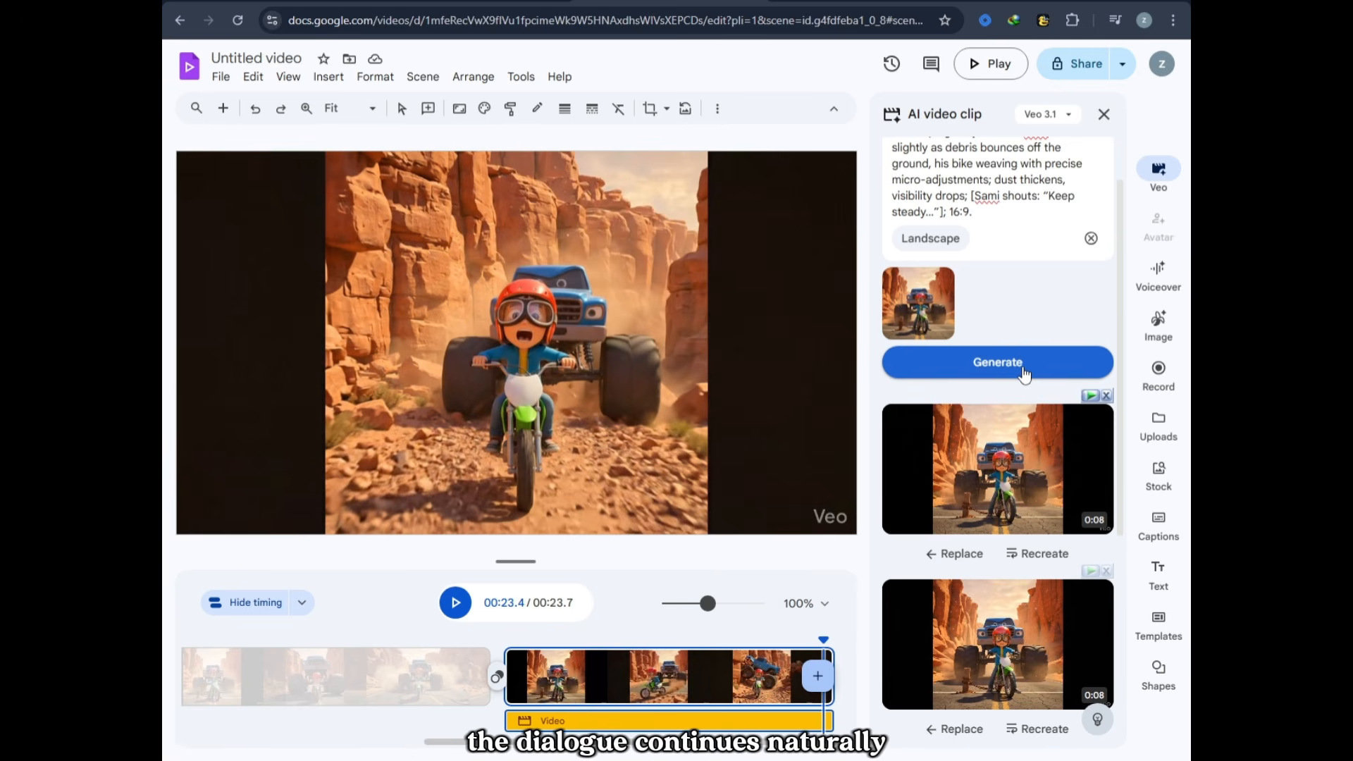
Step: Preview the generated Scene 4 clip, add a blank scene at the end of the timeline, and insert the clip into it
mouse_move(1042, 471)
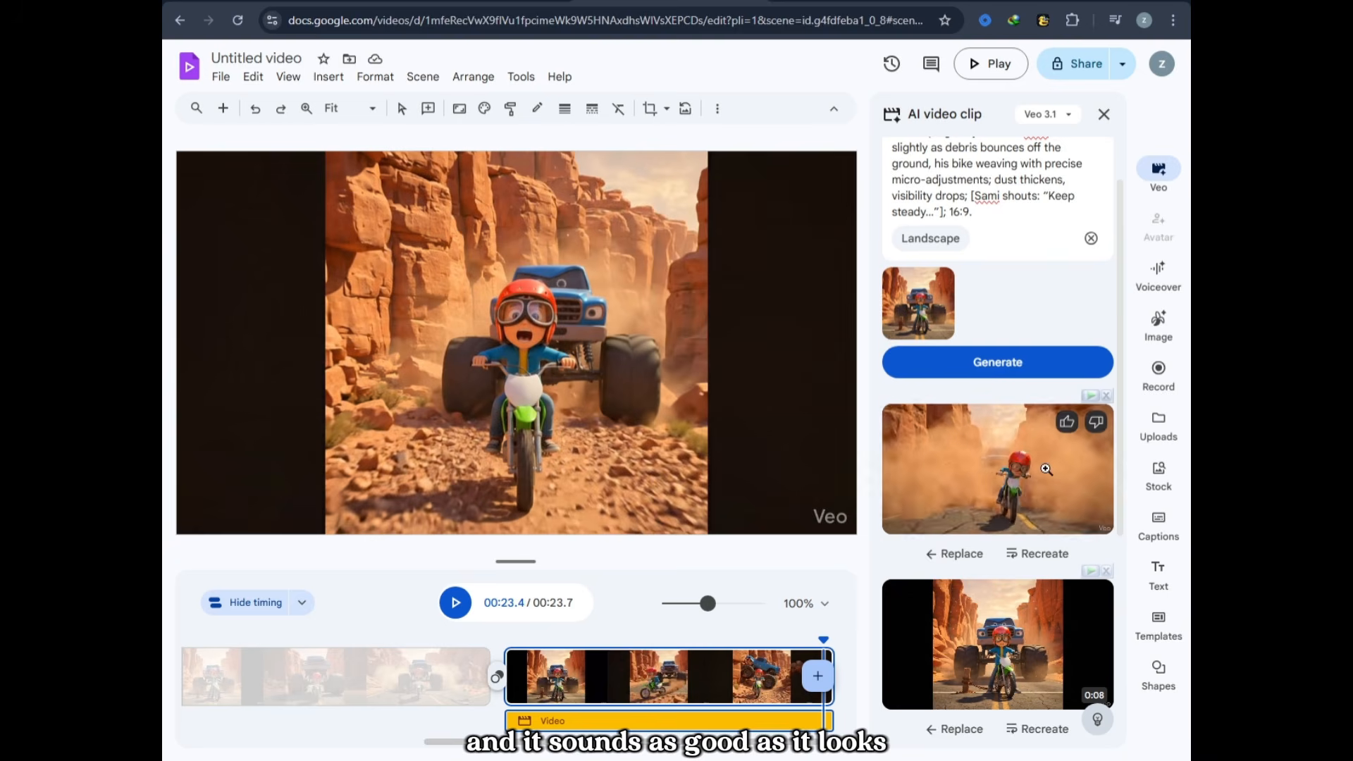
click(1046, 469)
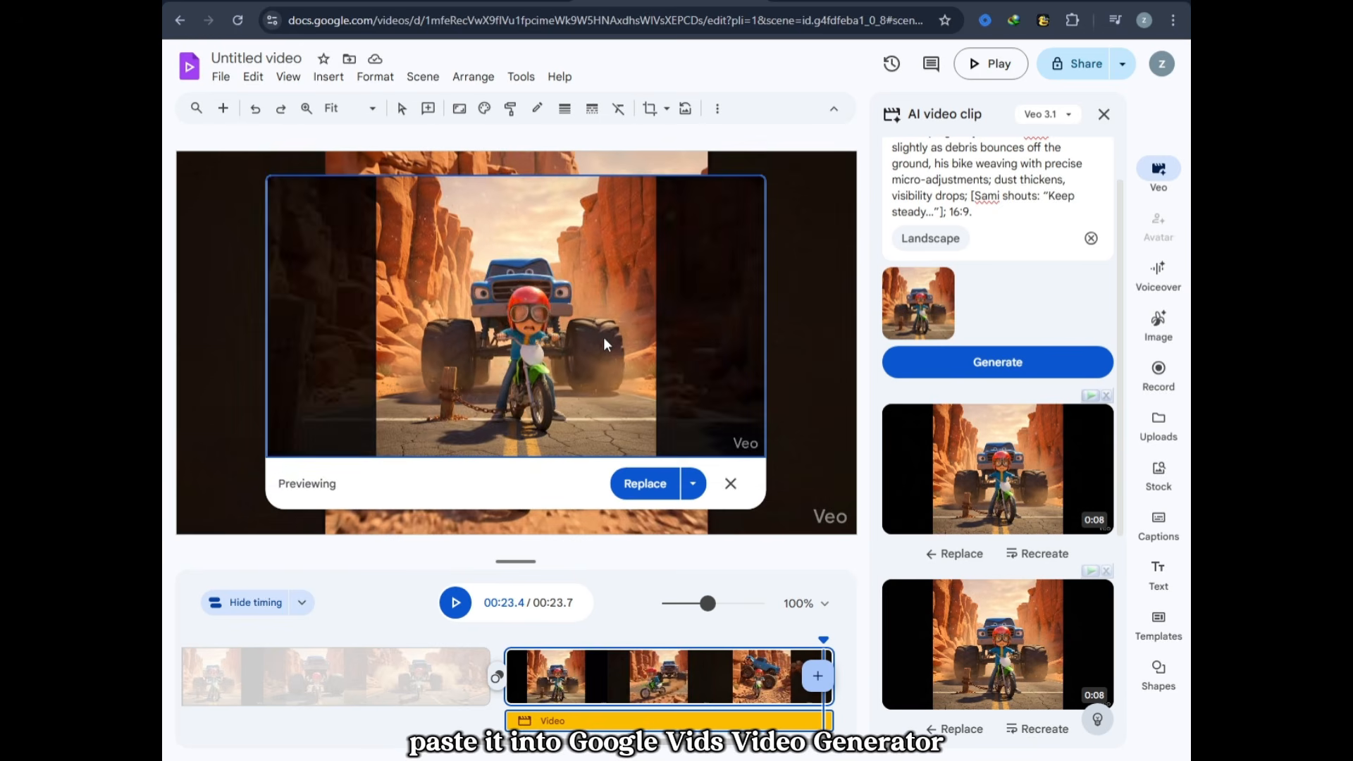
click(697, 490)
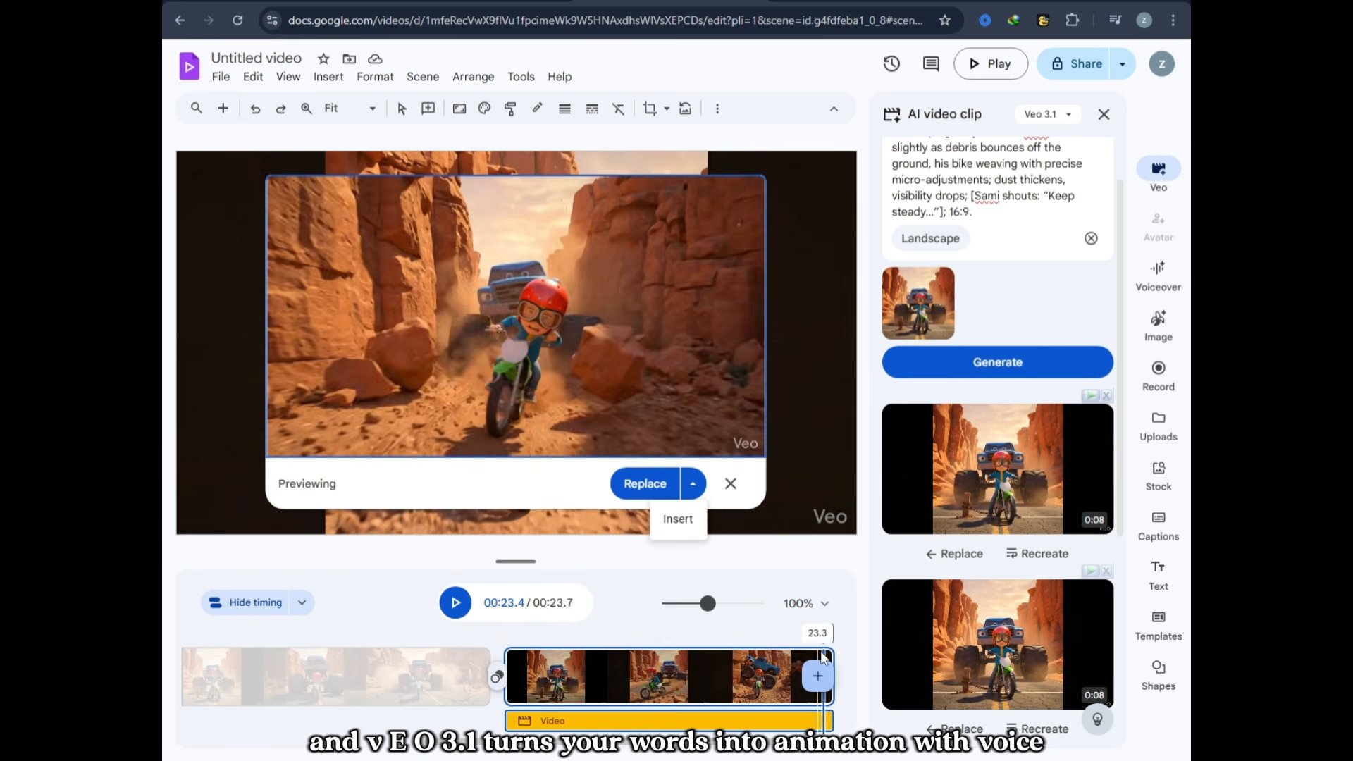
click(817, 682)
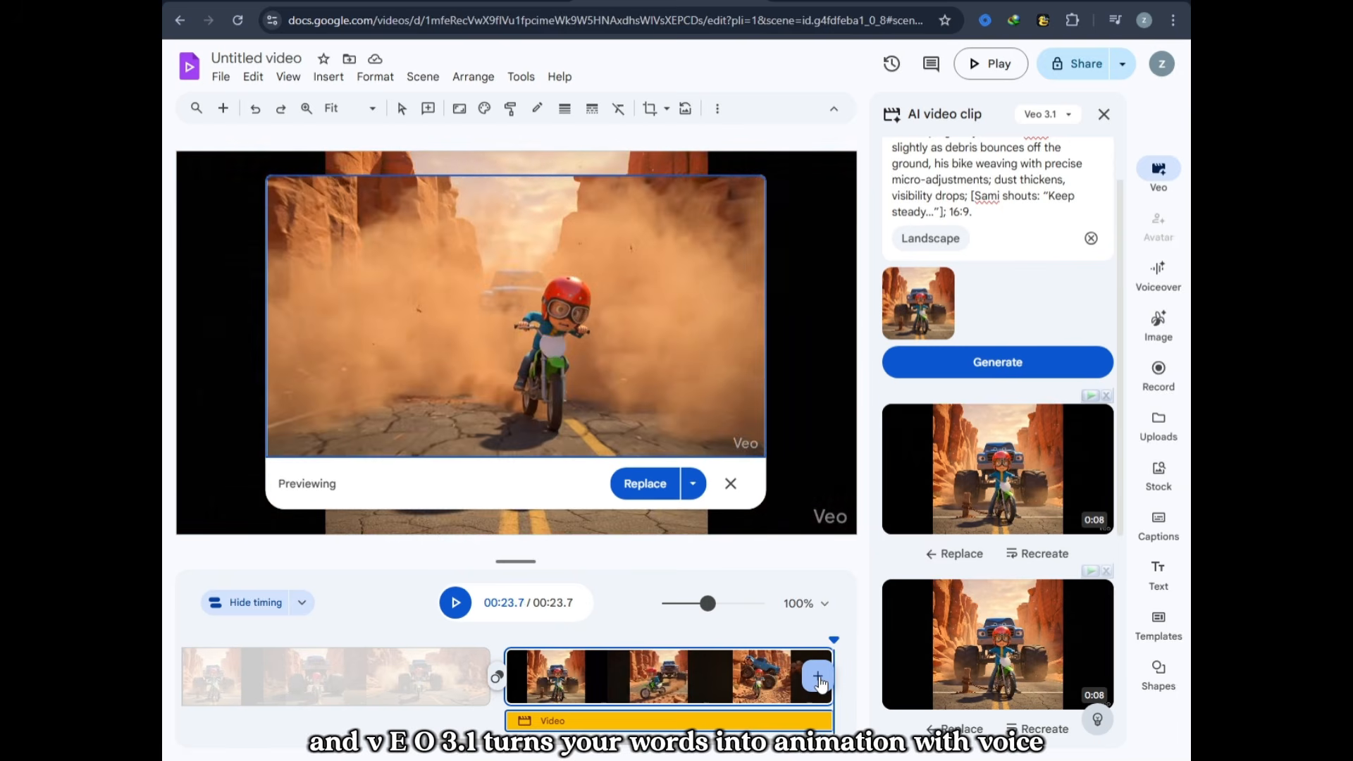
click(693, 485)
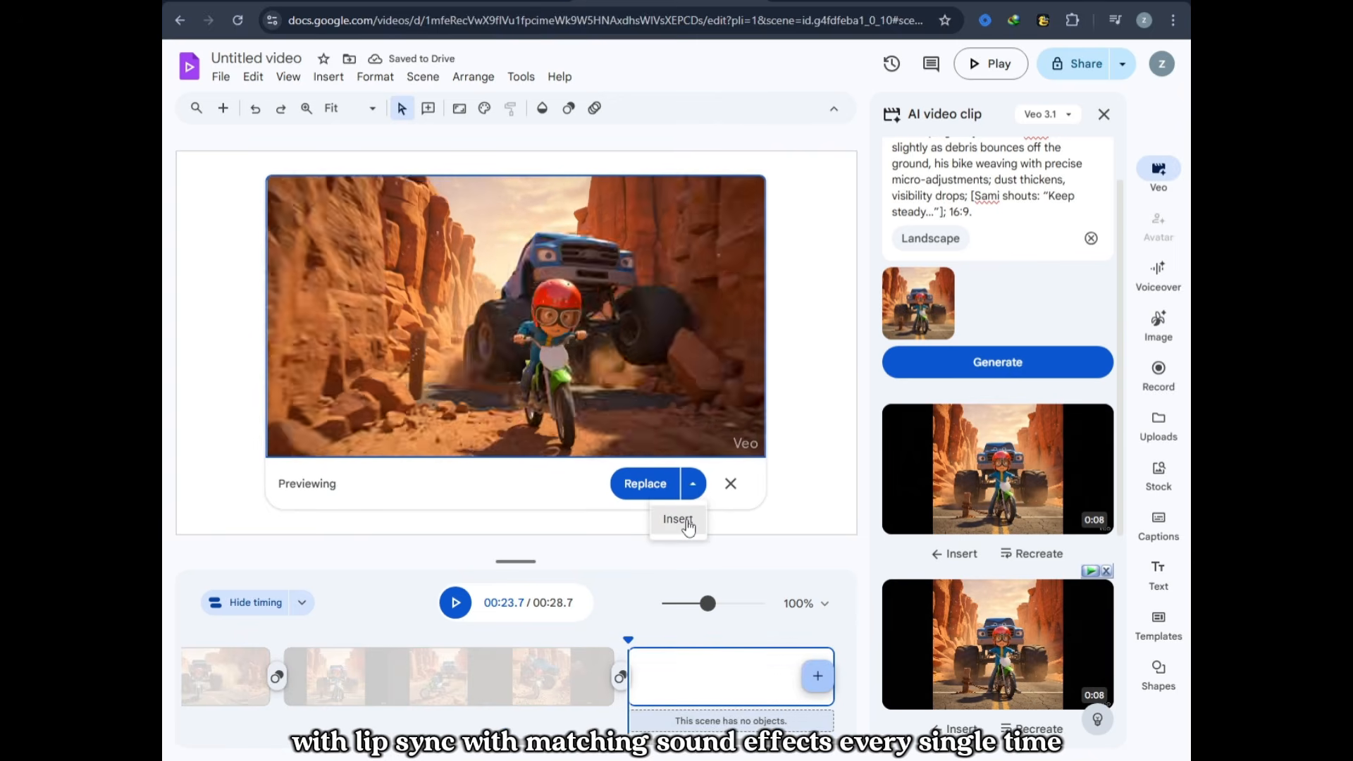
click(686, 521)
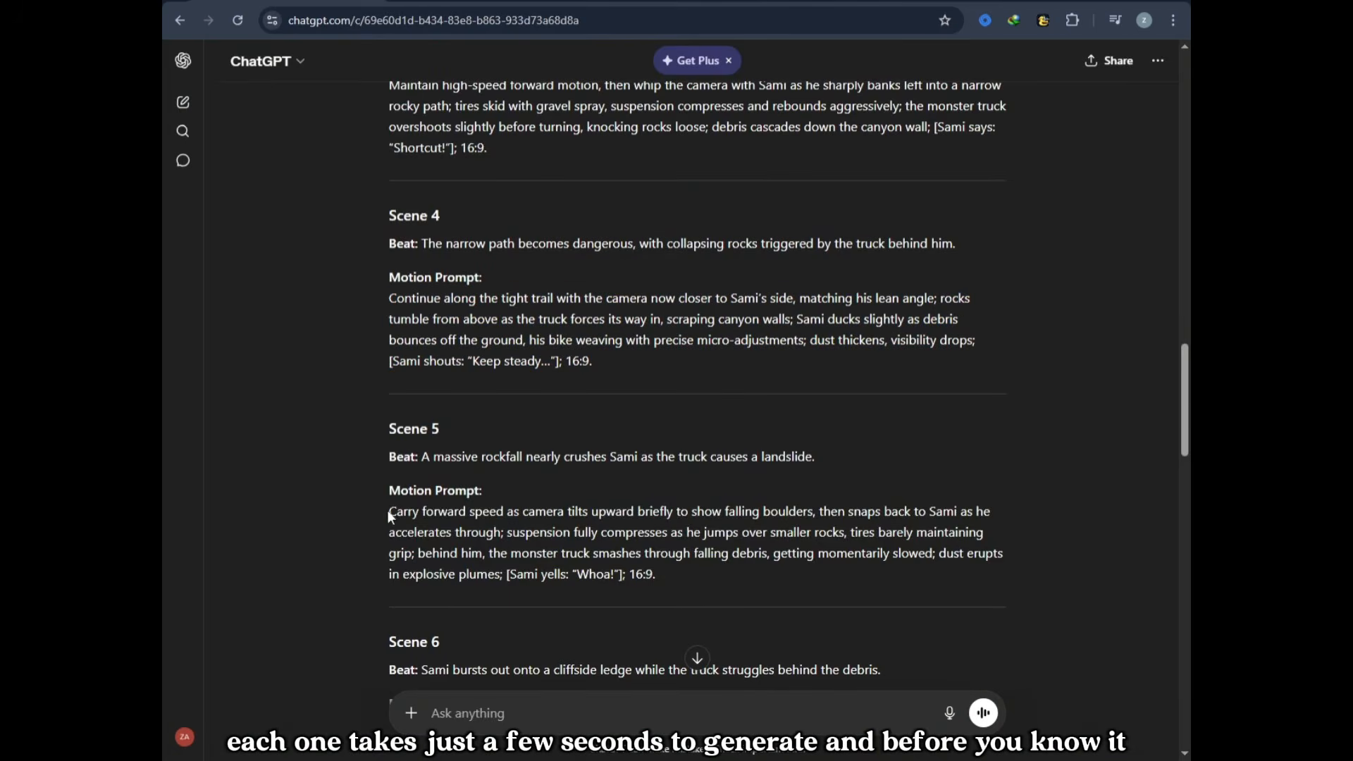
Step: Copy the Scene 5 motion prompt from ChatGPT, replace the video prompt in Google Vids with it, and generate the clip
drag(390, 512, 687, 579)
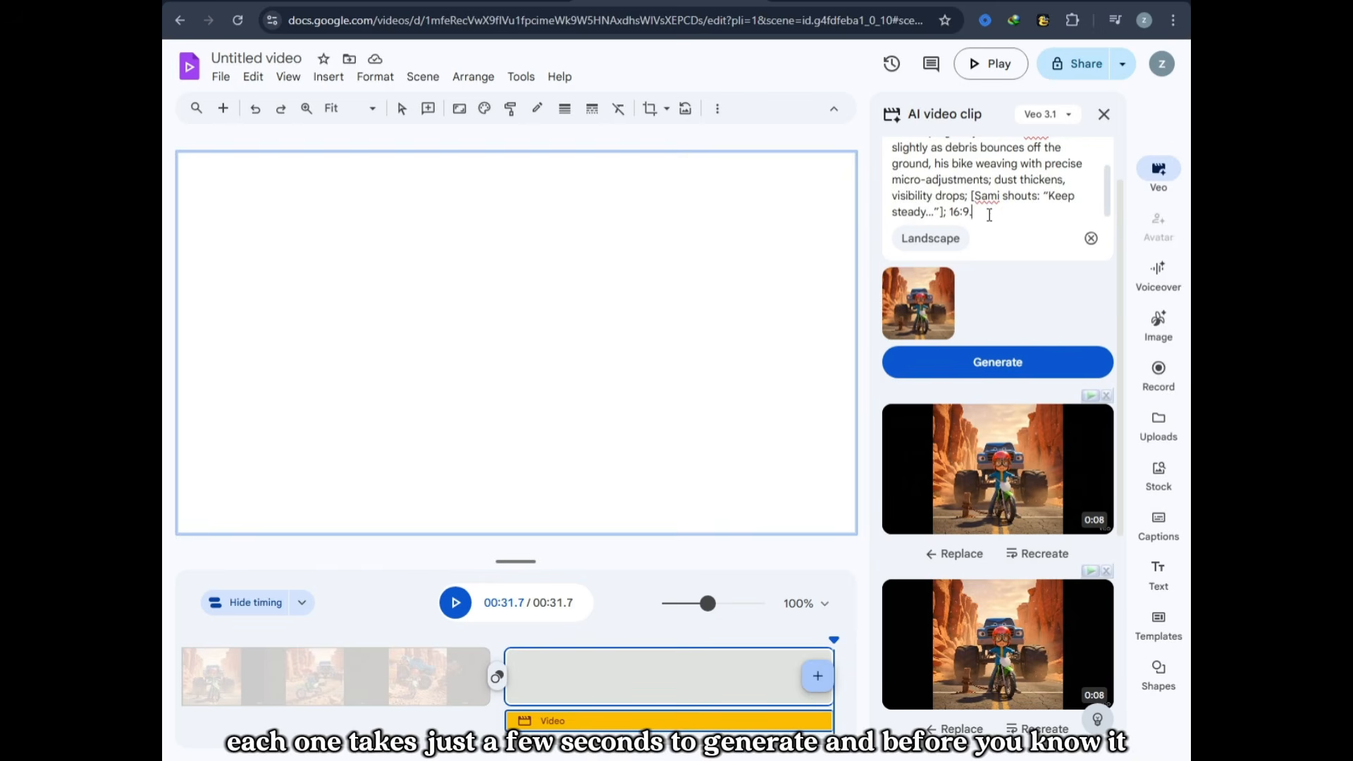
click(989, 215)
key(ctrl+a)
key(ctrl+v)
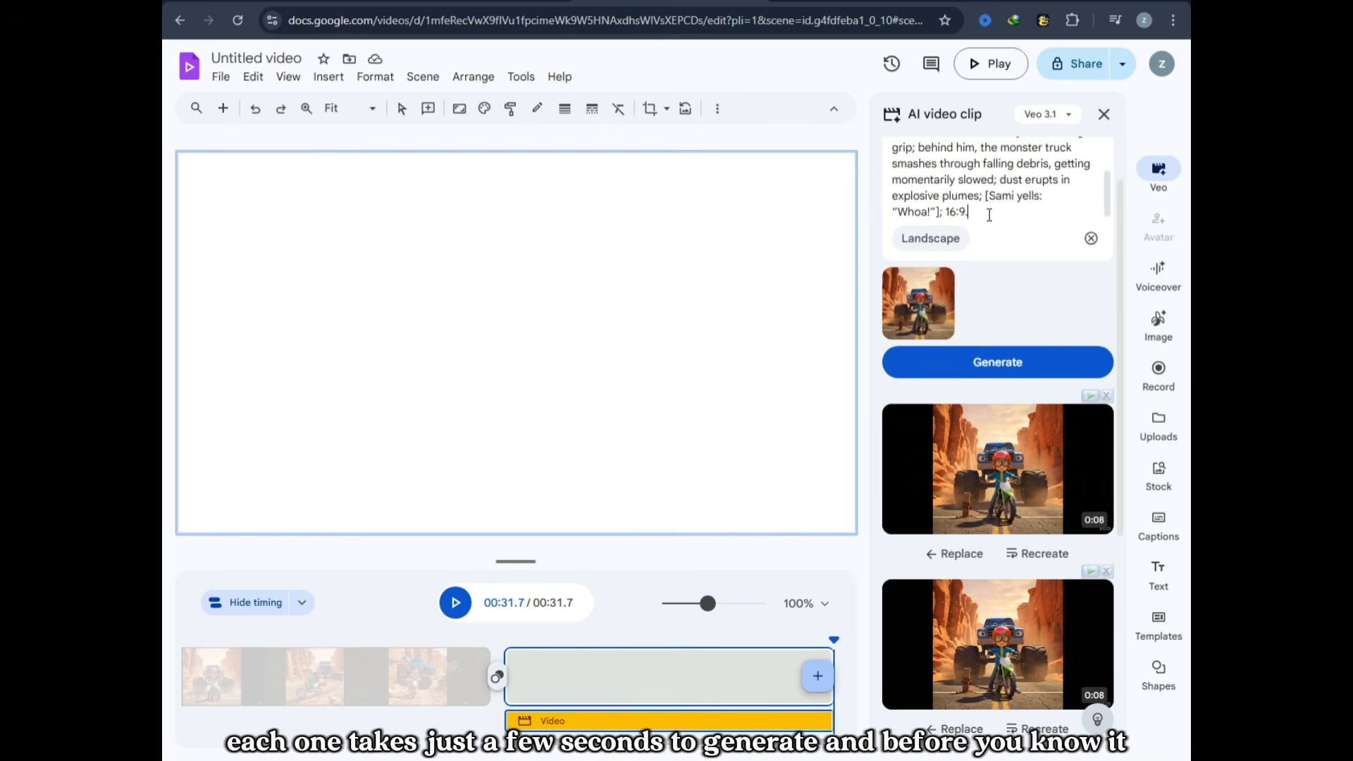
click(1008, 358)
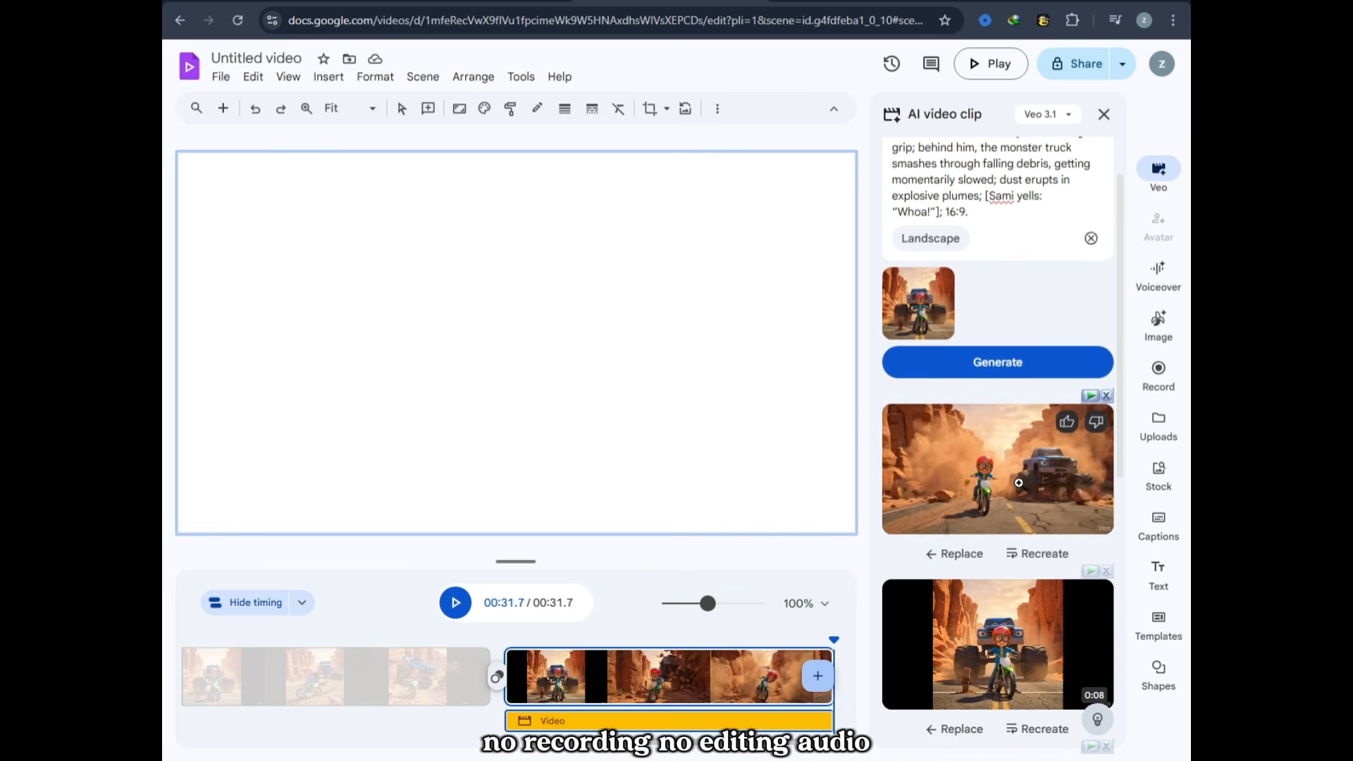
Step: Preview the generated Scene 5 clip and insert it in a new scene
click(1018, 482)
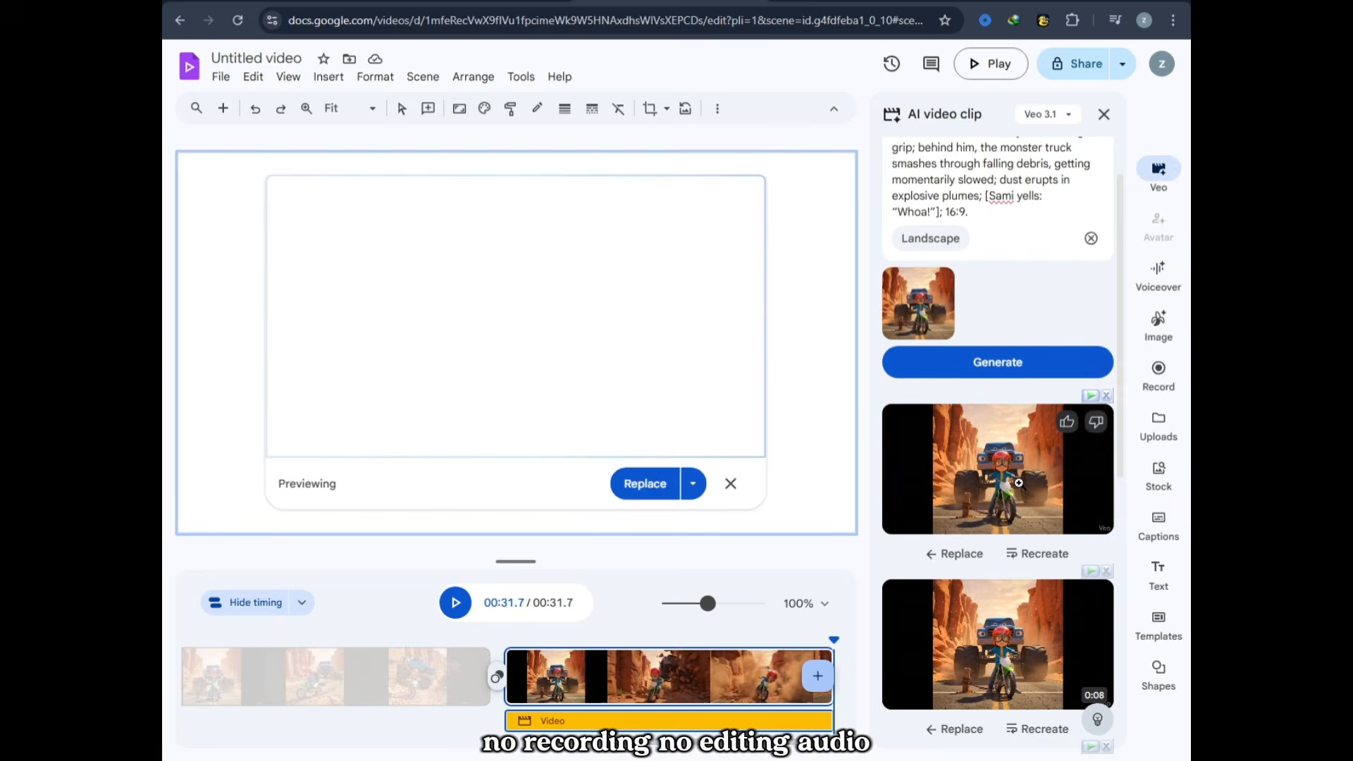
click(692, 493)
click(693, 487)
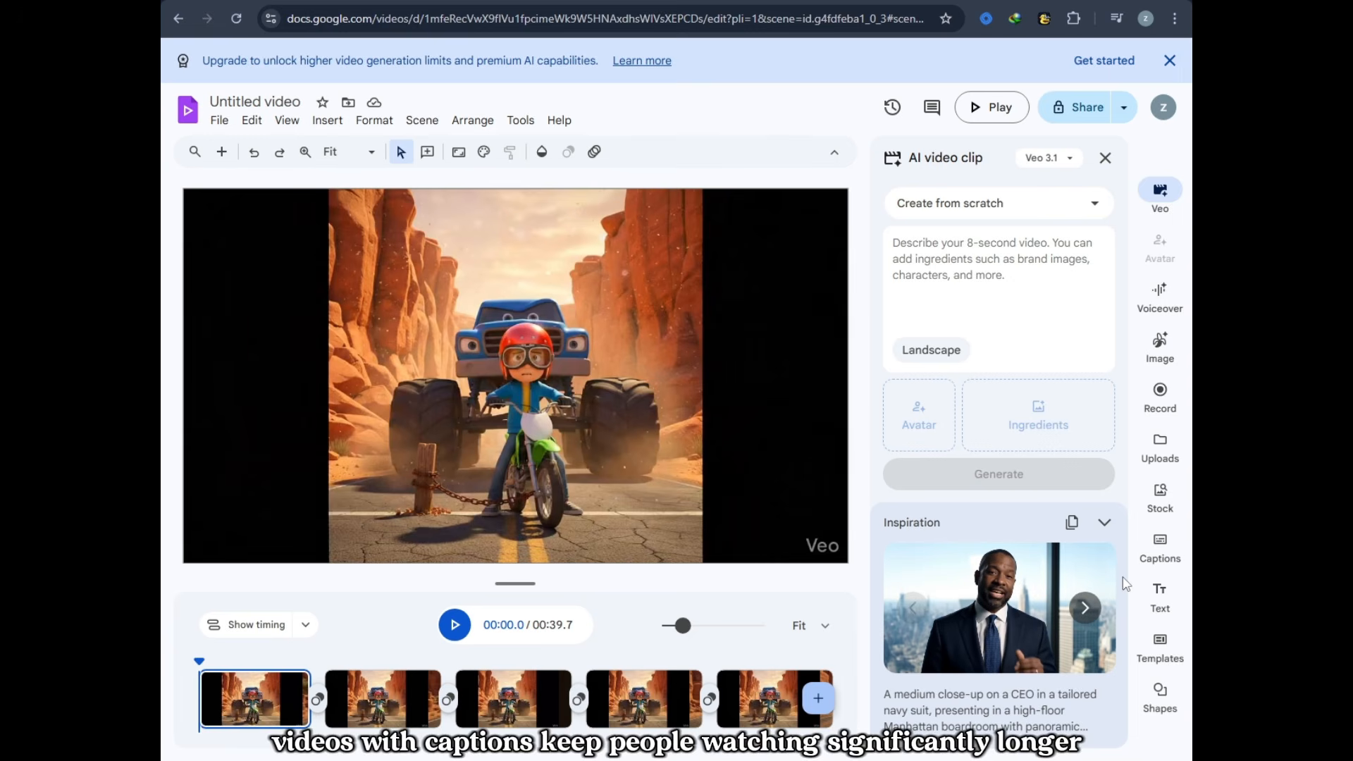
Step: Add captions to all scenes, try several word emphasis styles, and apply the white-box style with a black emphasized word and grey text
click(1173, 553)
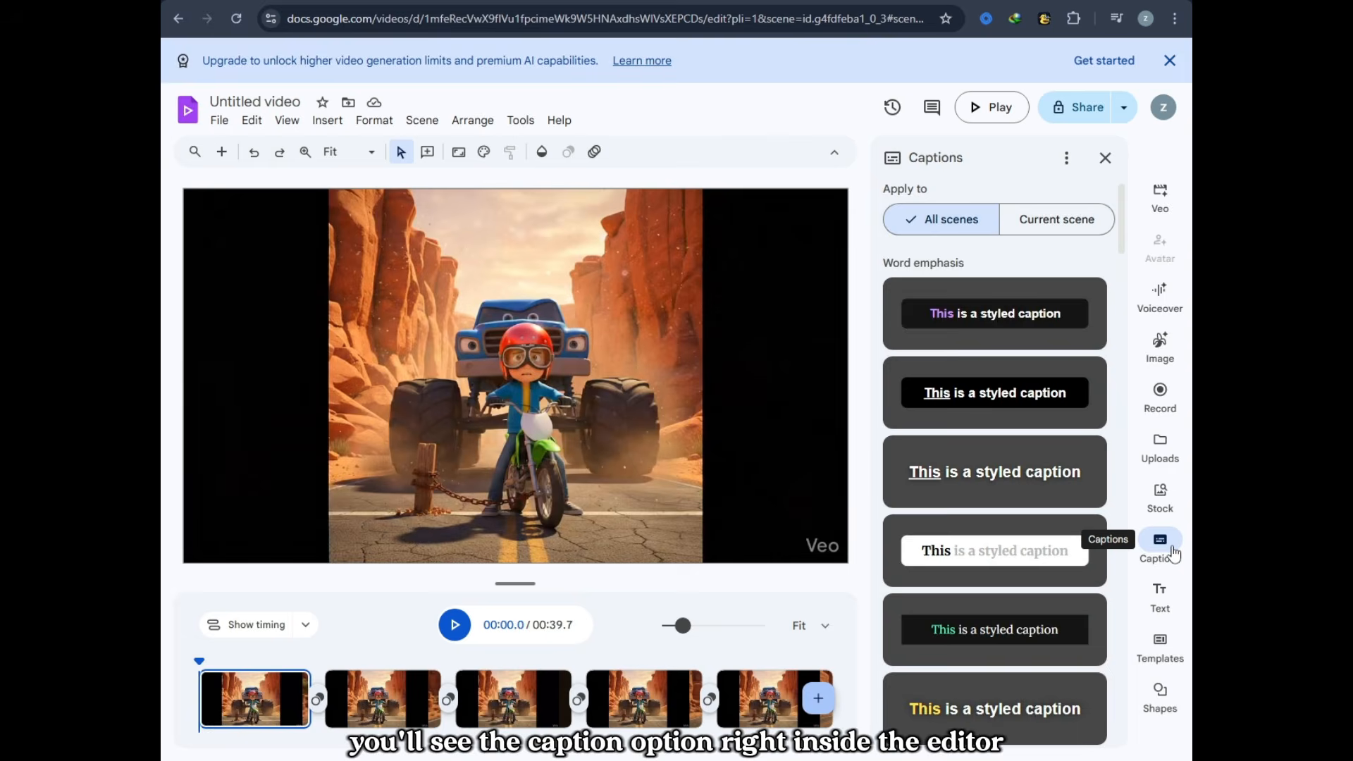
click(1006, 319)
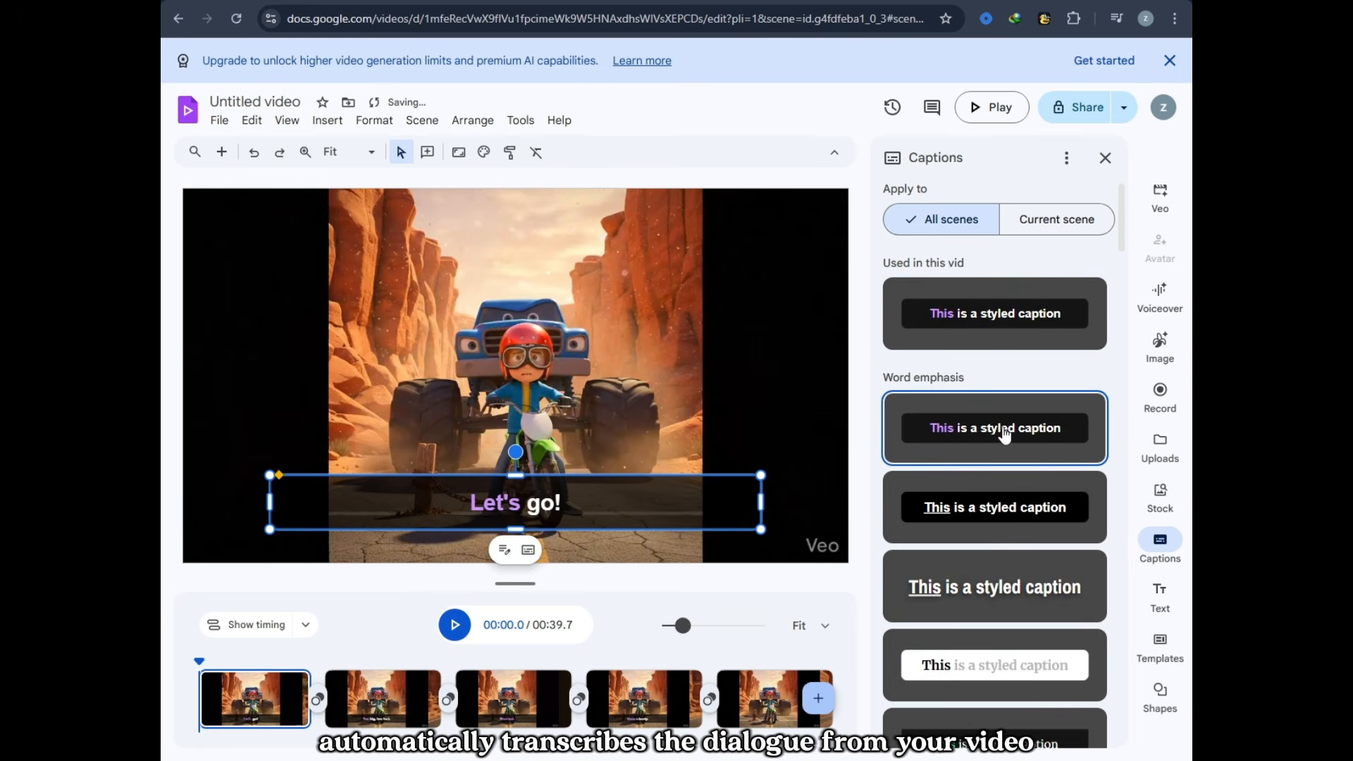
click(987, 490)
click(982, 588)
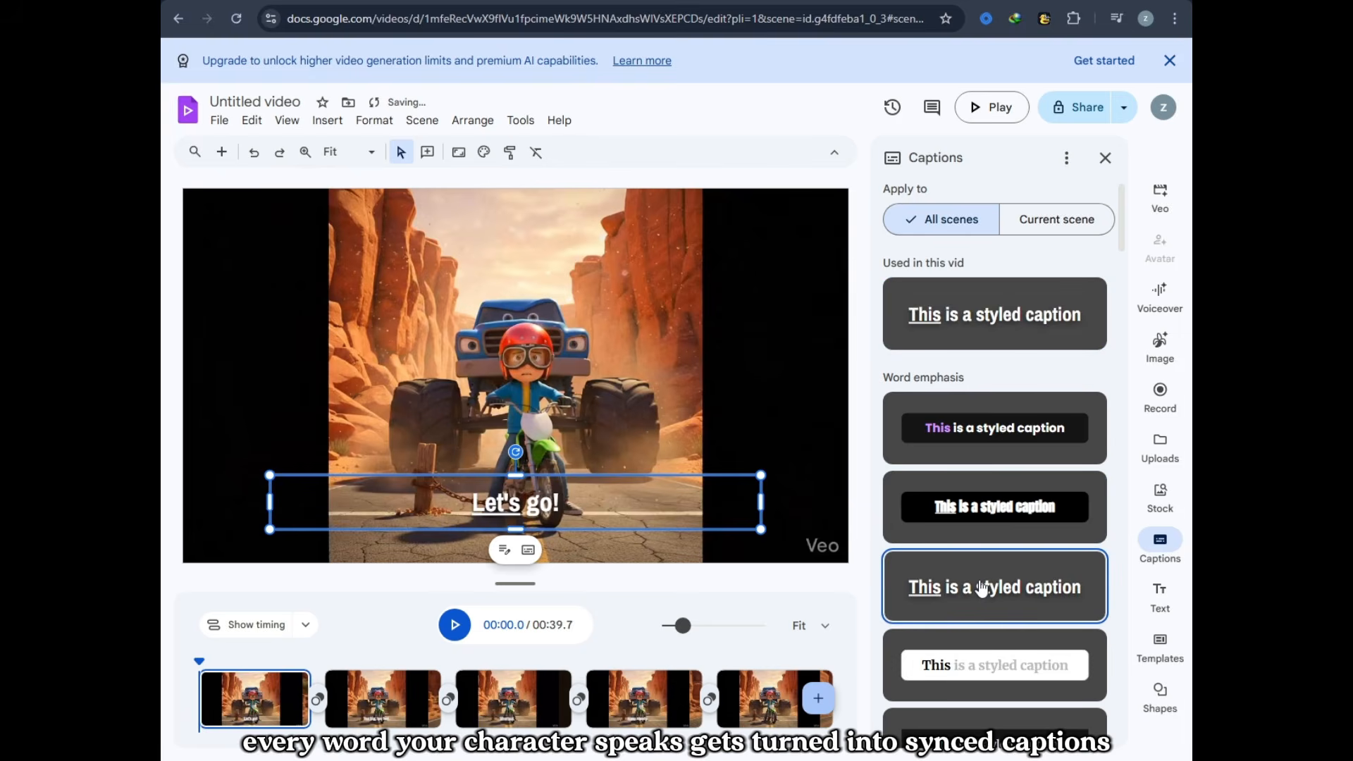
click(980, 666)
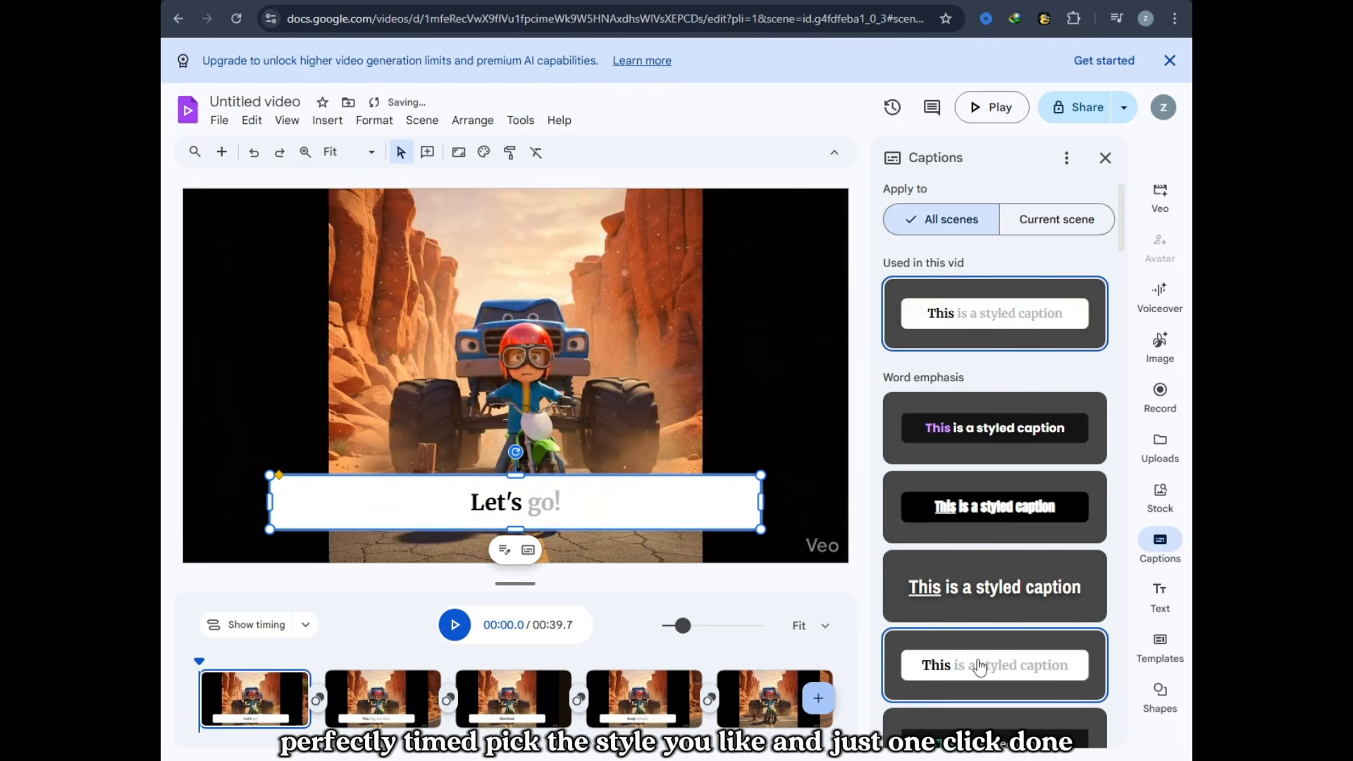
Step: Narrow the first scene's caption box from both sides, shift it slightly toward the centre, and play the captioned video
drag(758, 505, 657, 504)
drag(266, 504, 337, 505)
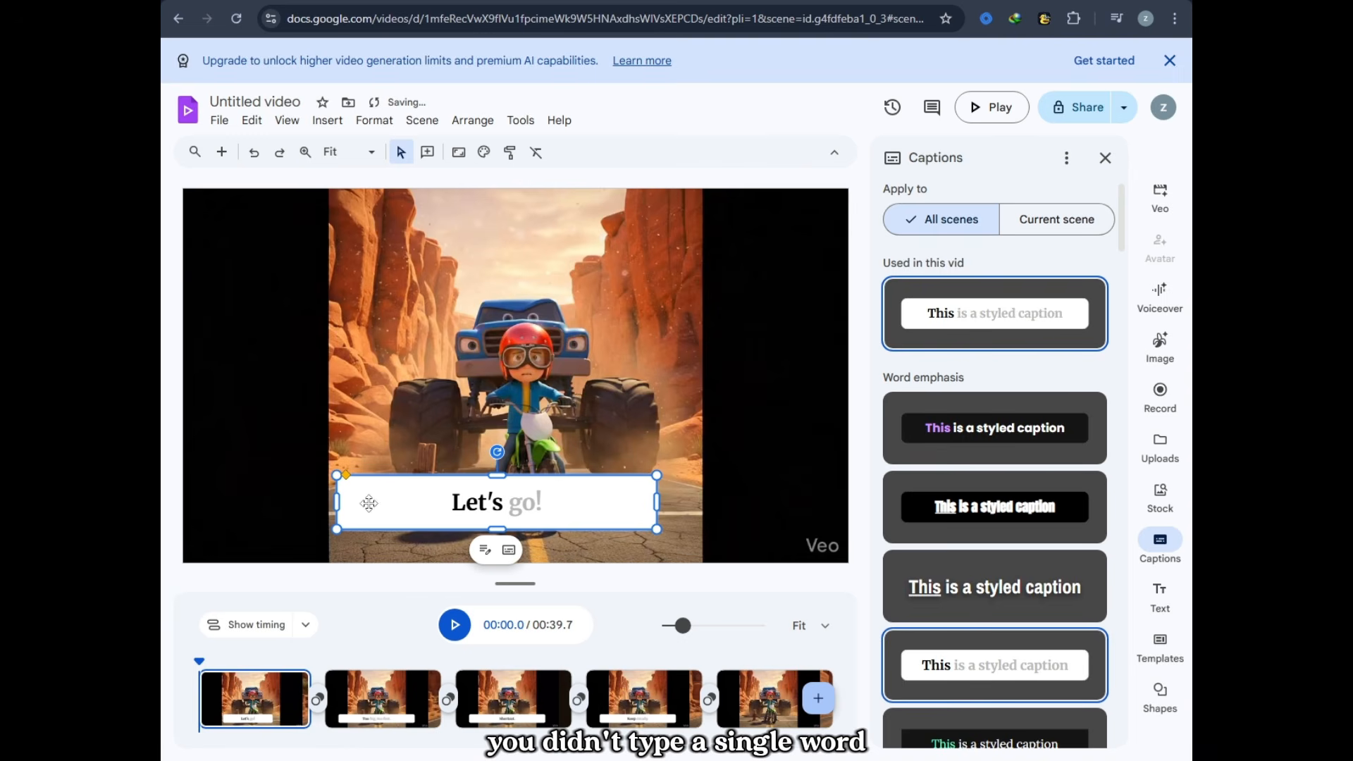
drag(657, 503, 666, 504)
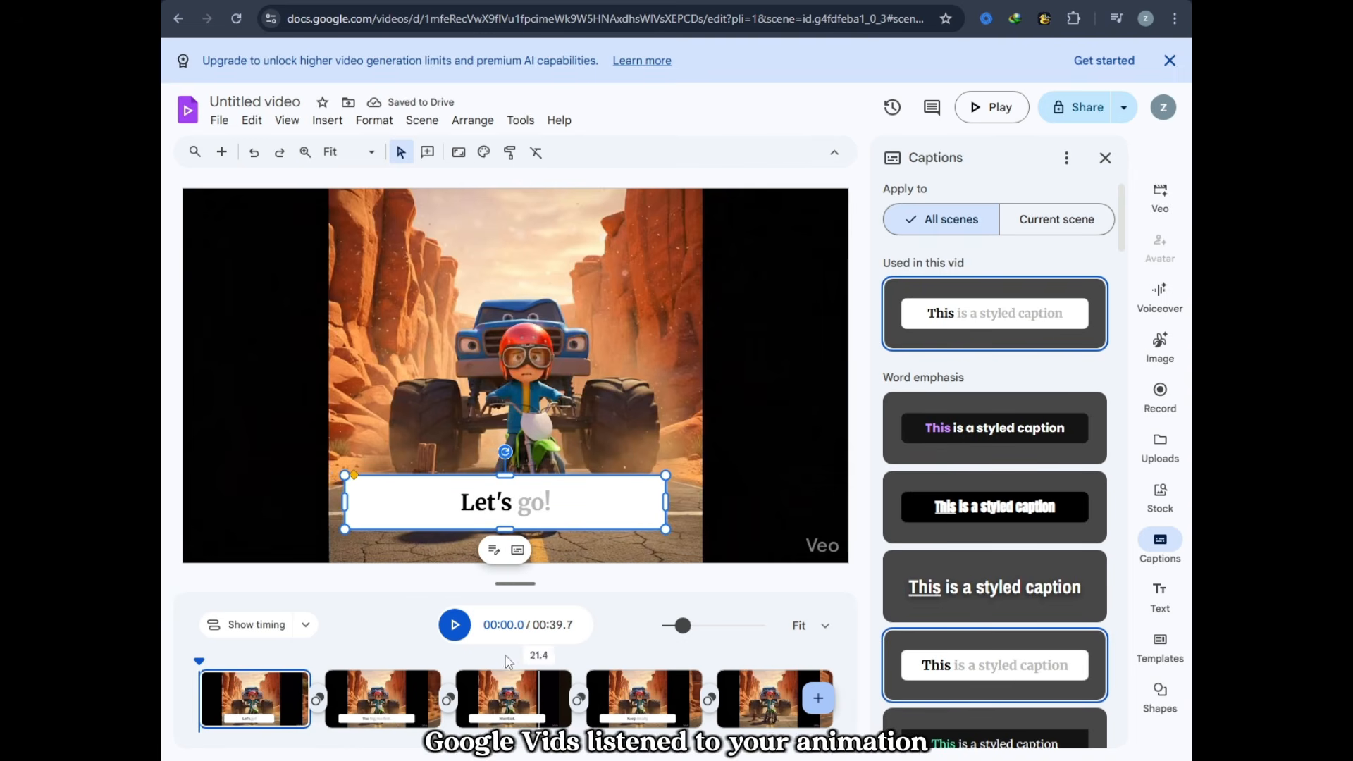
click(453, 626)
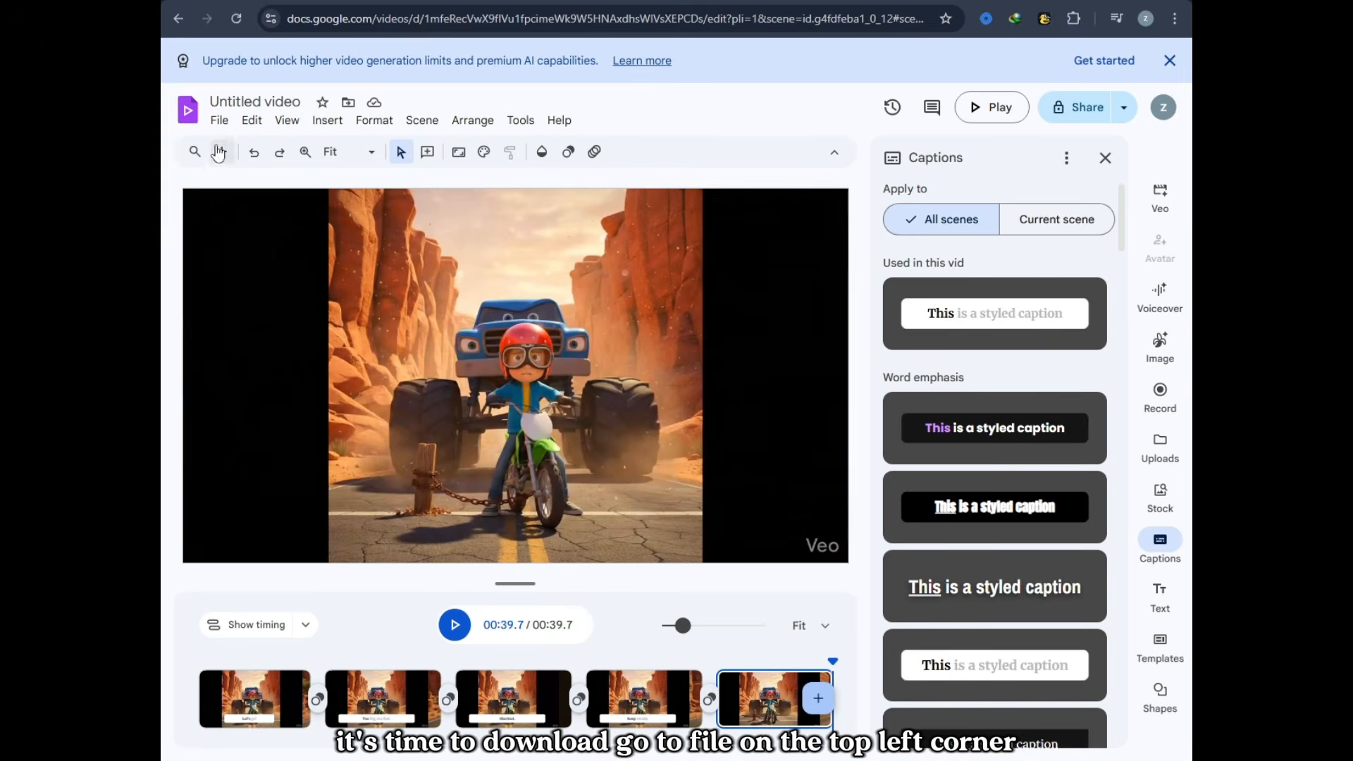
Step: Download the finished video as an MP4 file
click(219, 124)
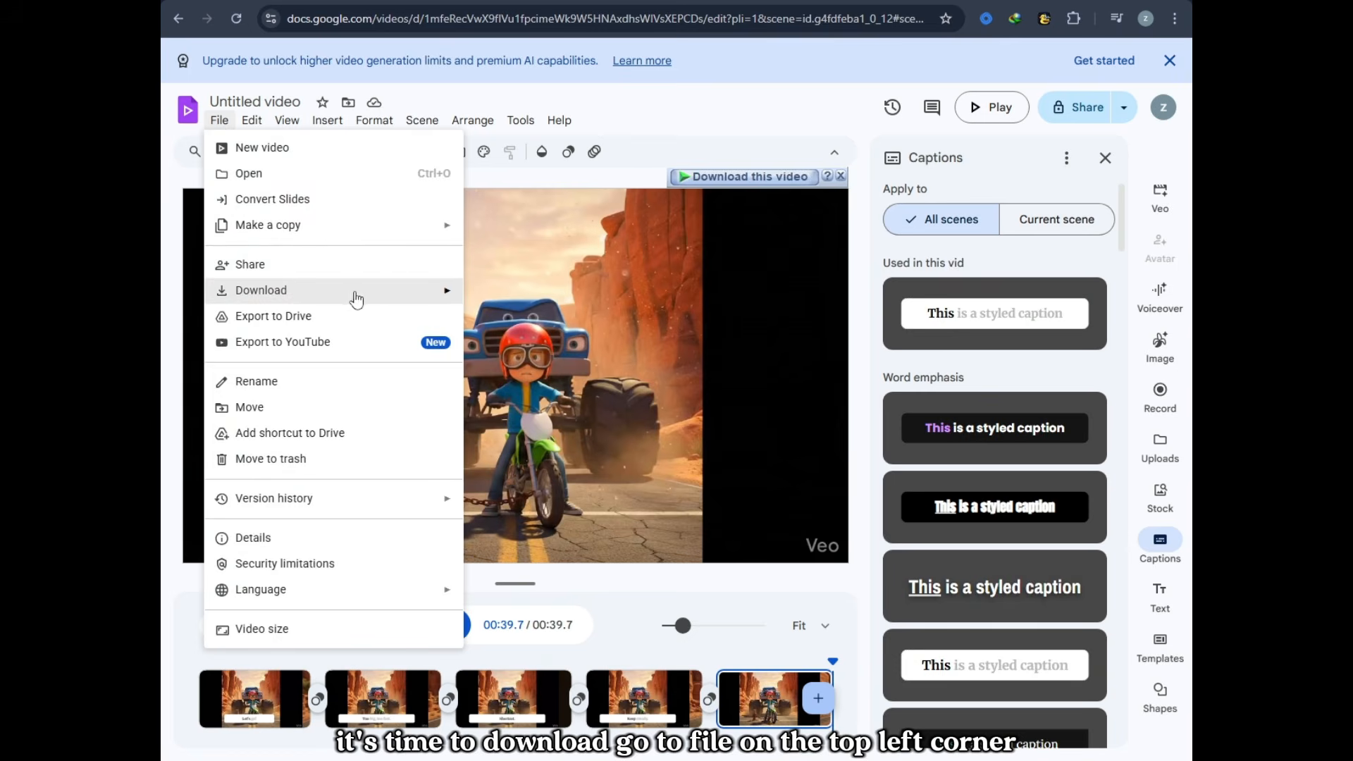
mouse_move(409, 296)
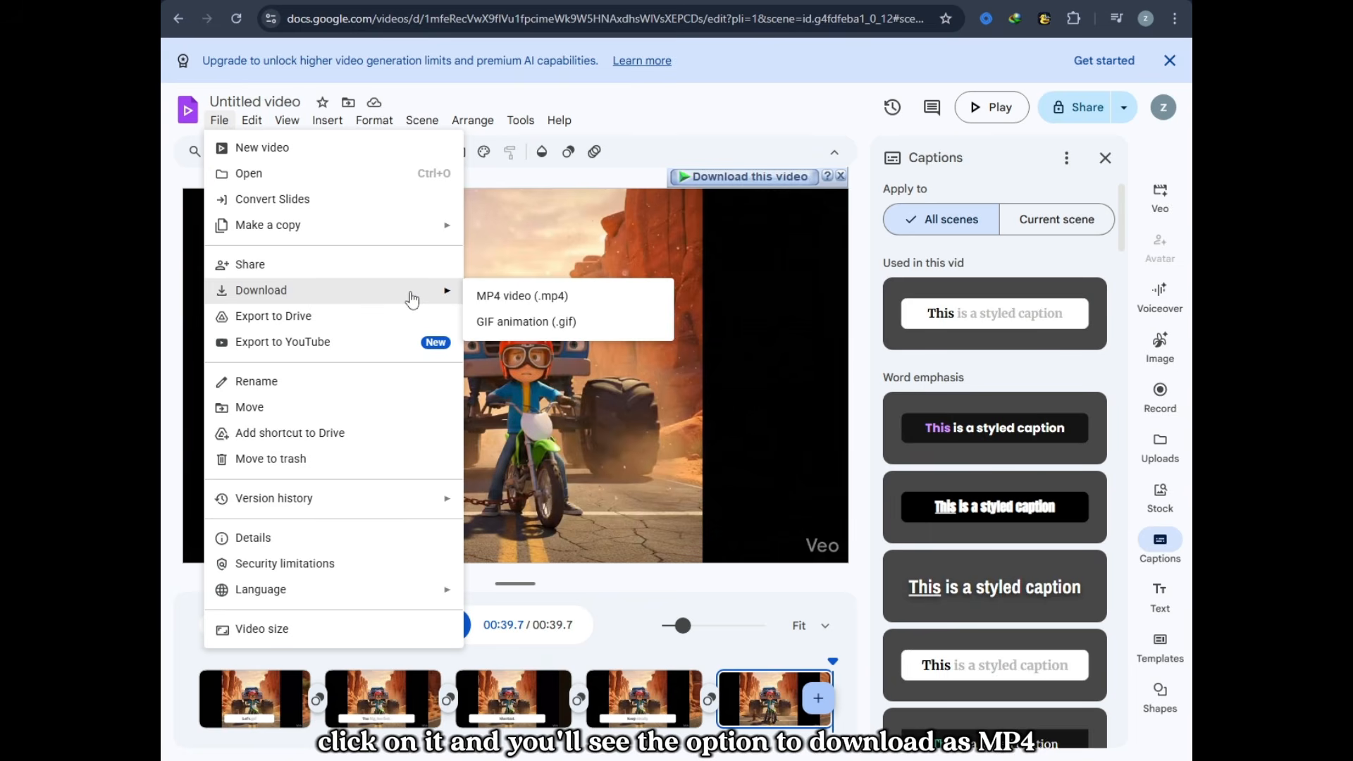
click(523, 300)
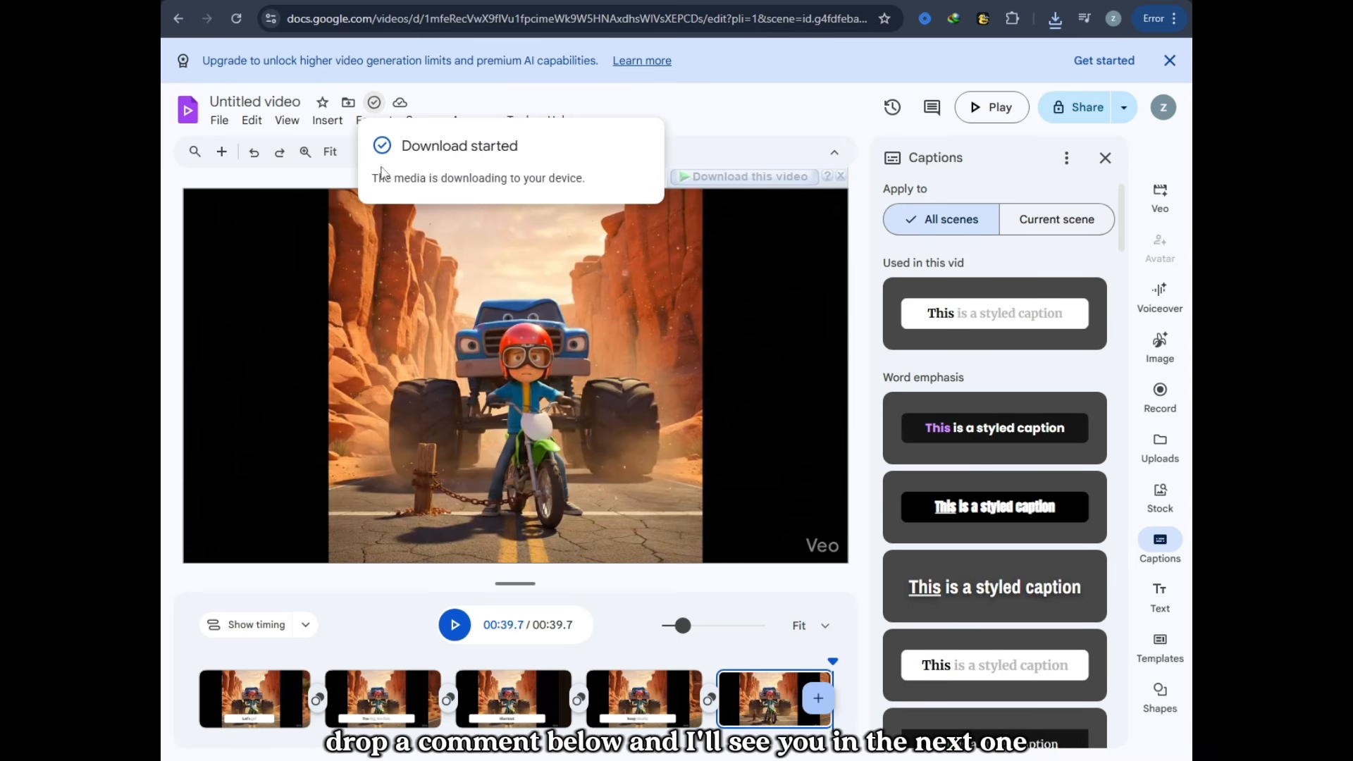
drag(411, 178, 585, 178)
click(606, 182)
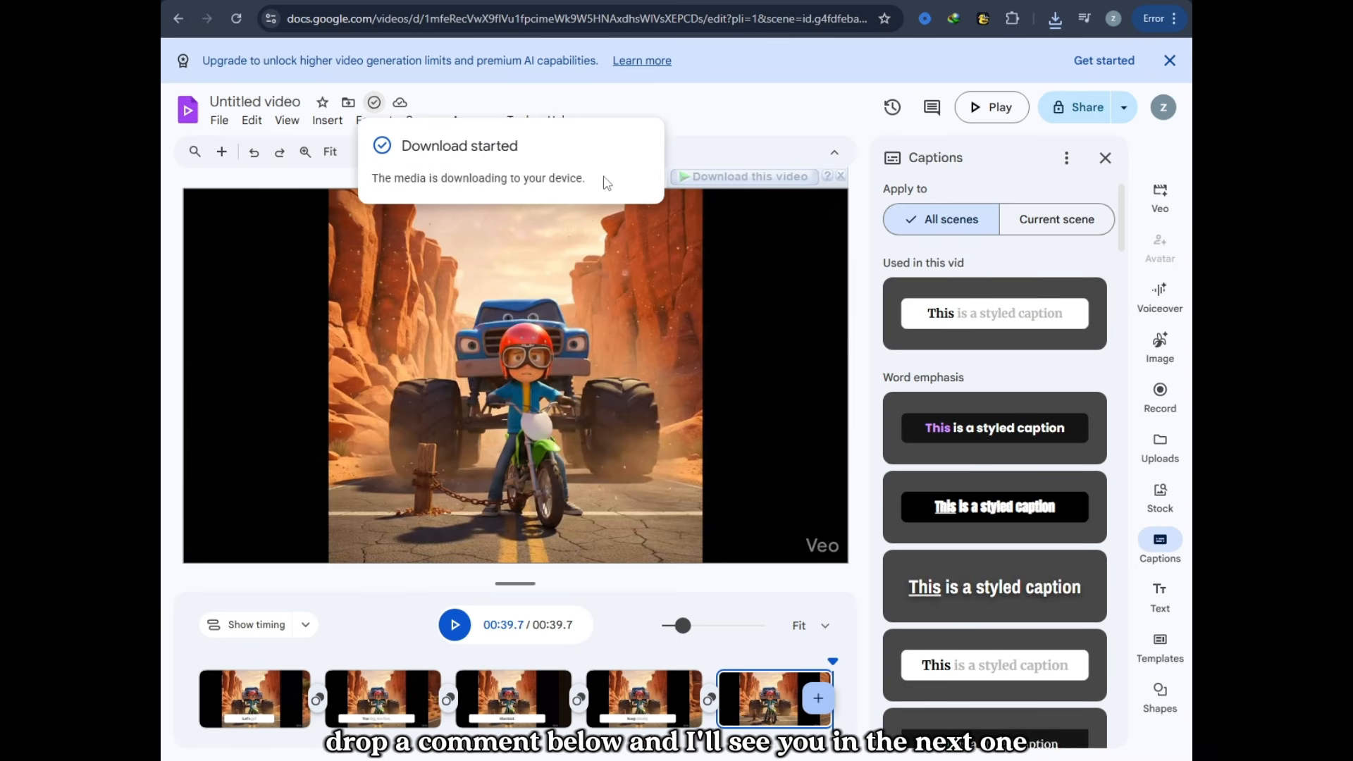